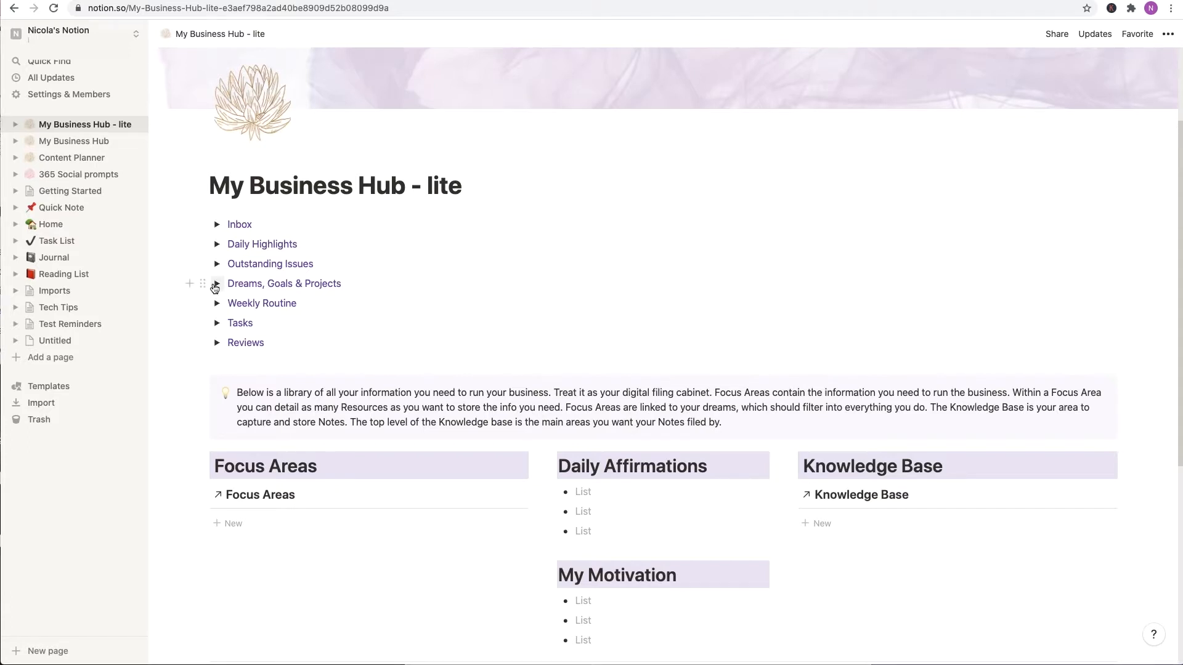
Add a project named "New Website" to the Projects table under Dreams, Goals & Projects.
left_click(216, 284)
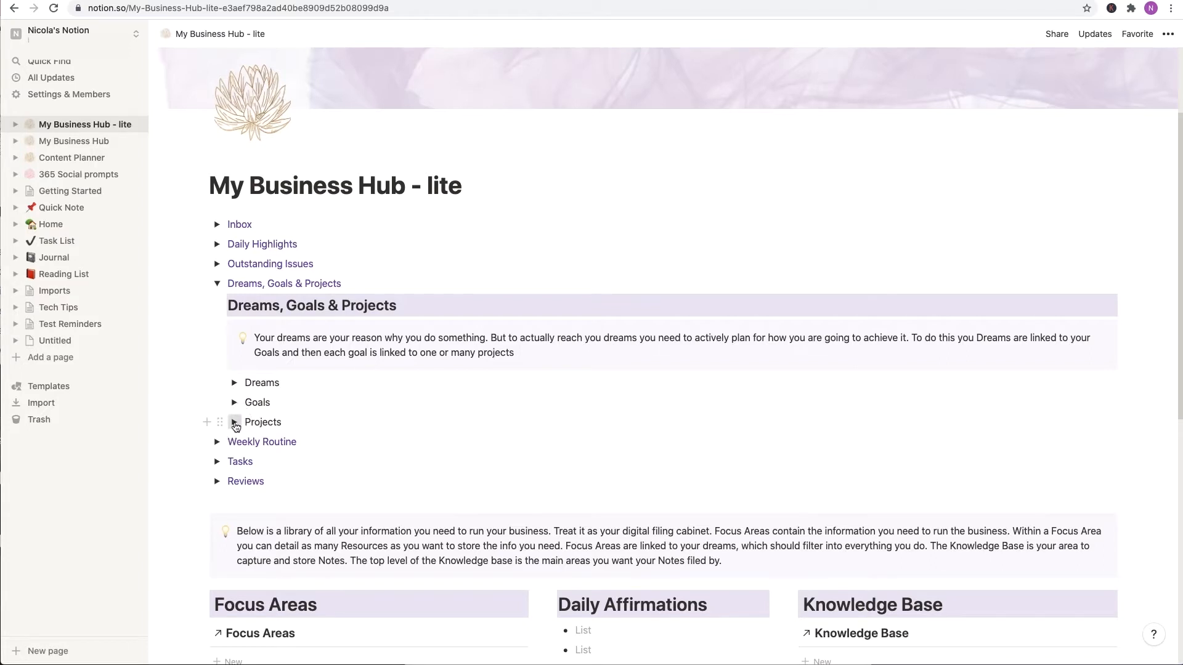
left_click(235, 423)
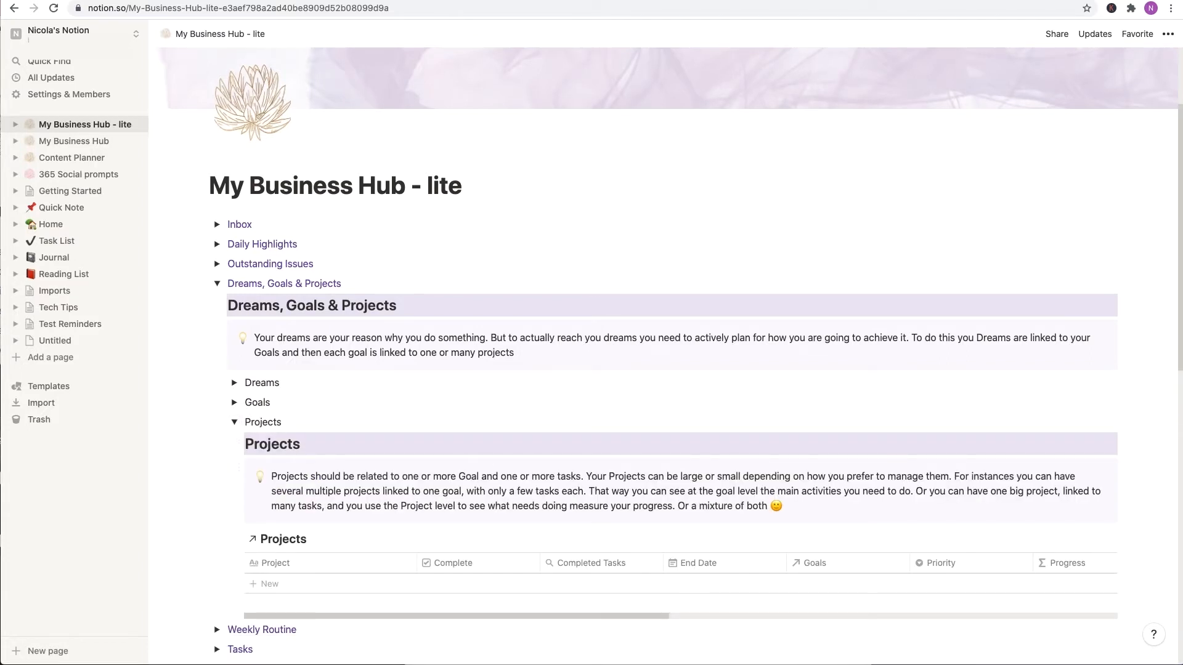
left_click_drag(1178, 235, 1179, 310)
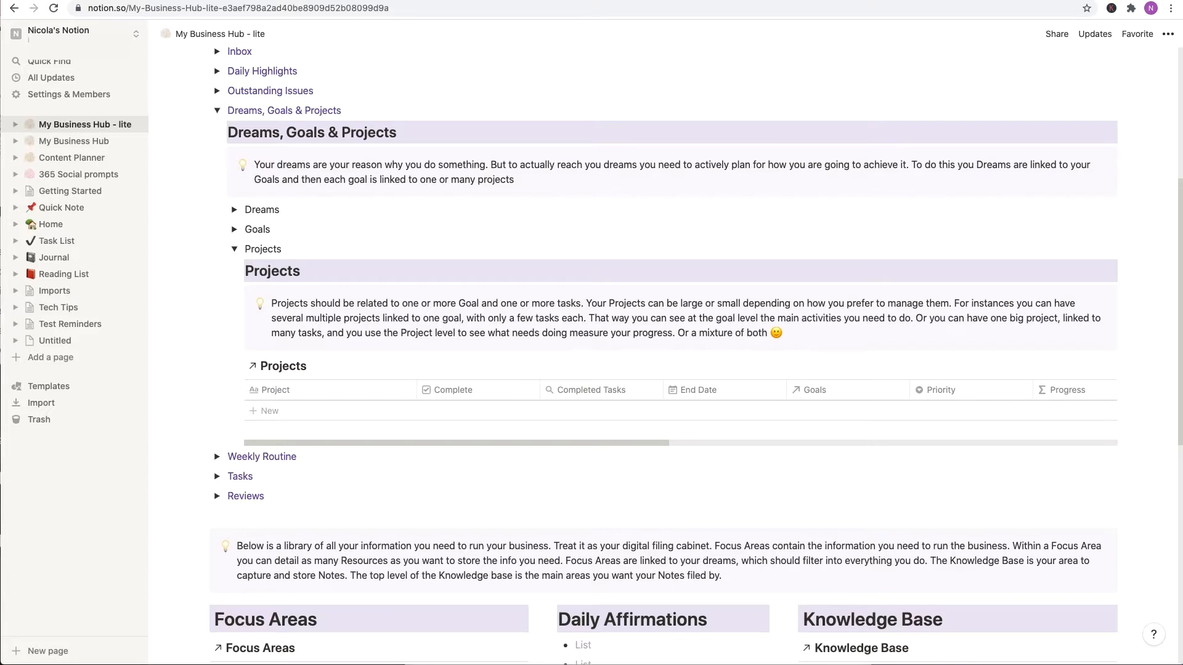
left_click(266, 411)
type("New Website")
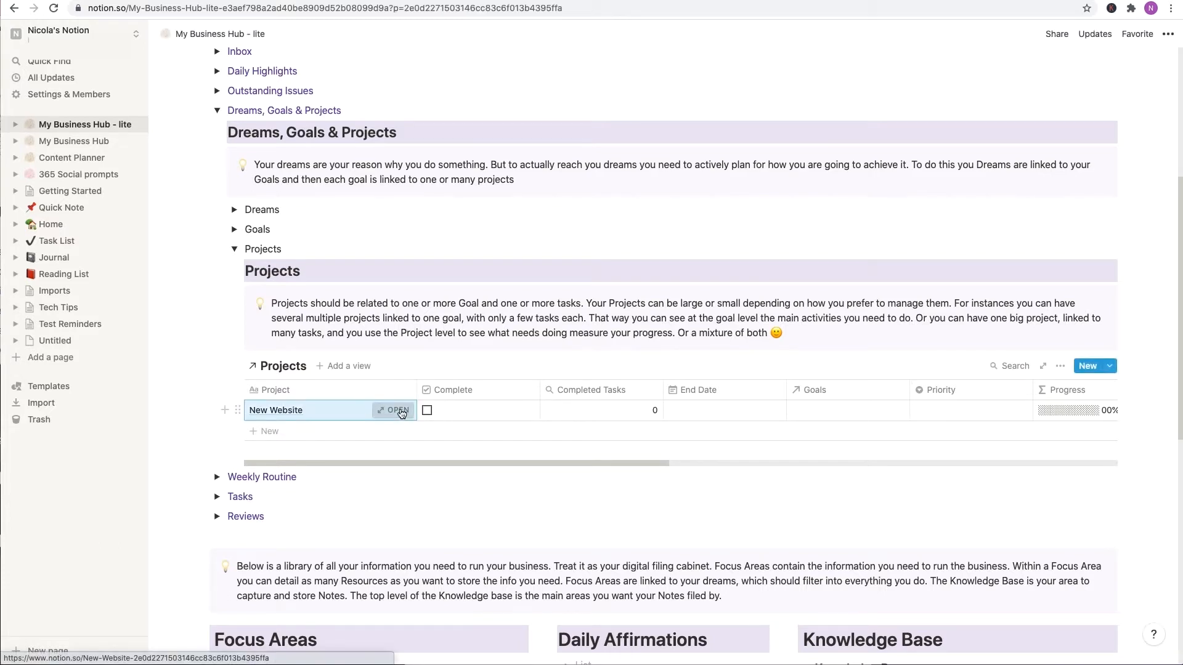
Examine the New Website project's page and the template options of the Projects table.
left_click(399, 410)
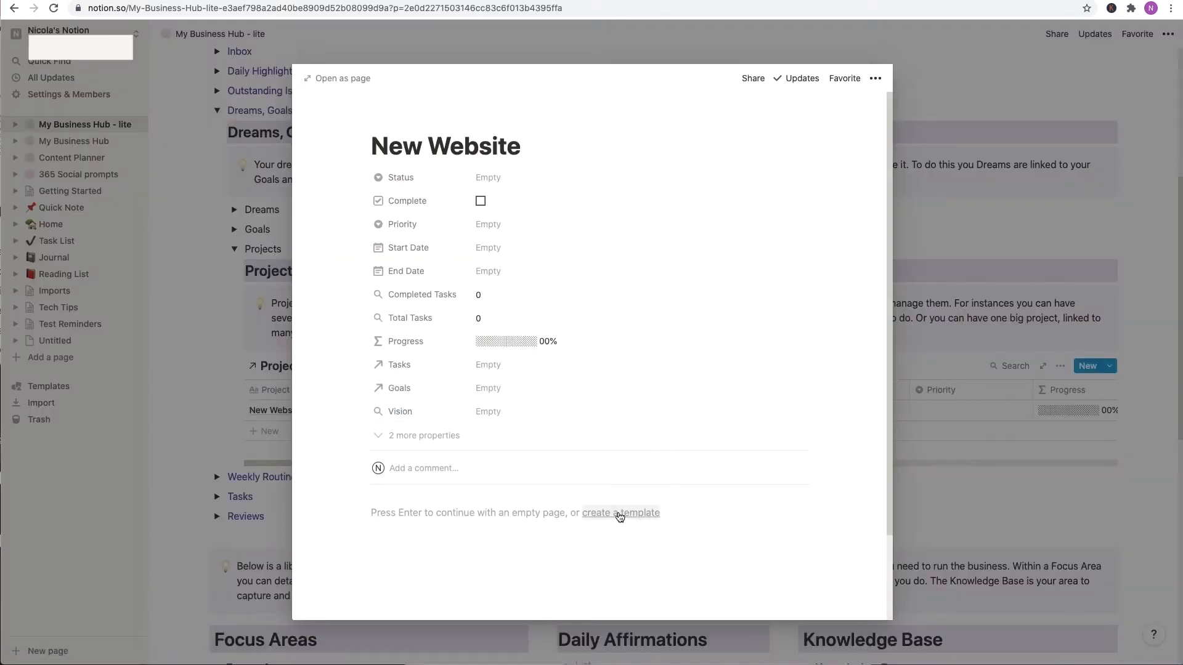
left_click(192, 401)
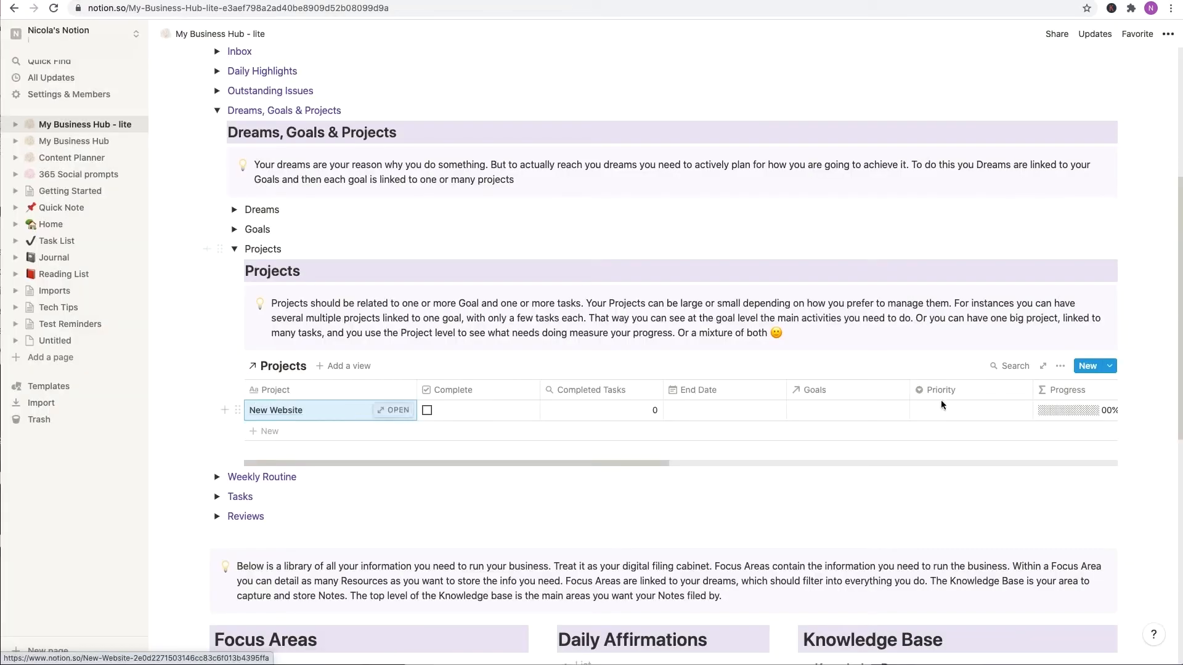
left_click(1110, 366)
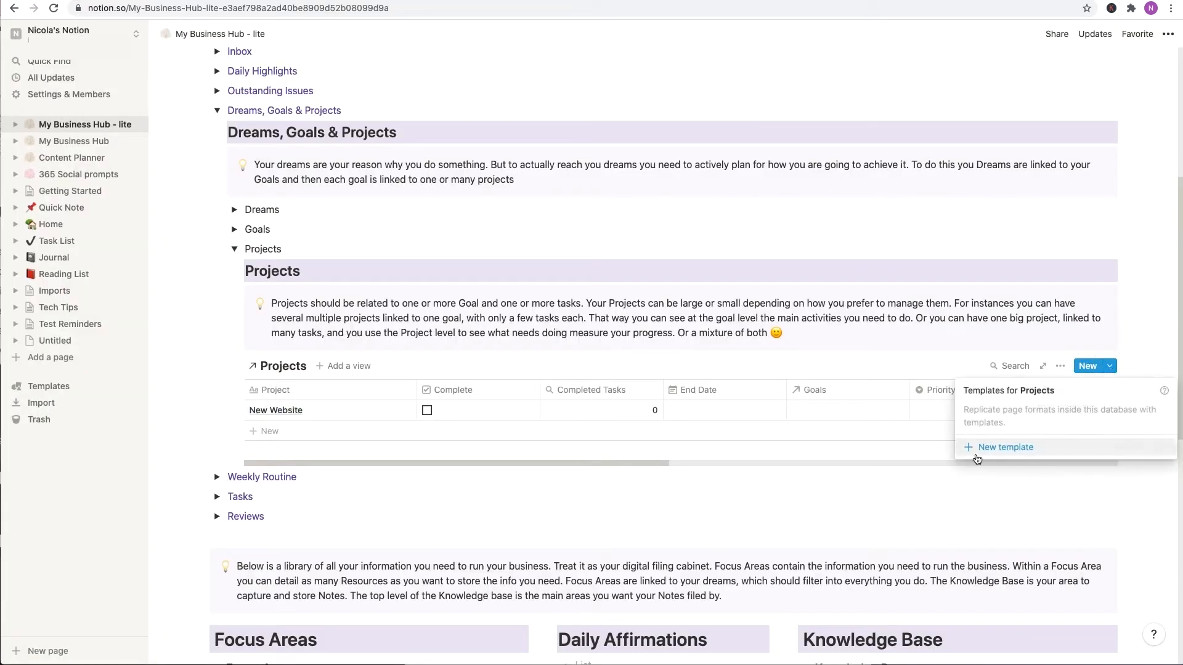
left_click(871, 491)
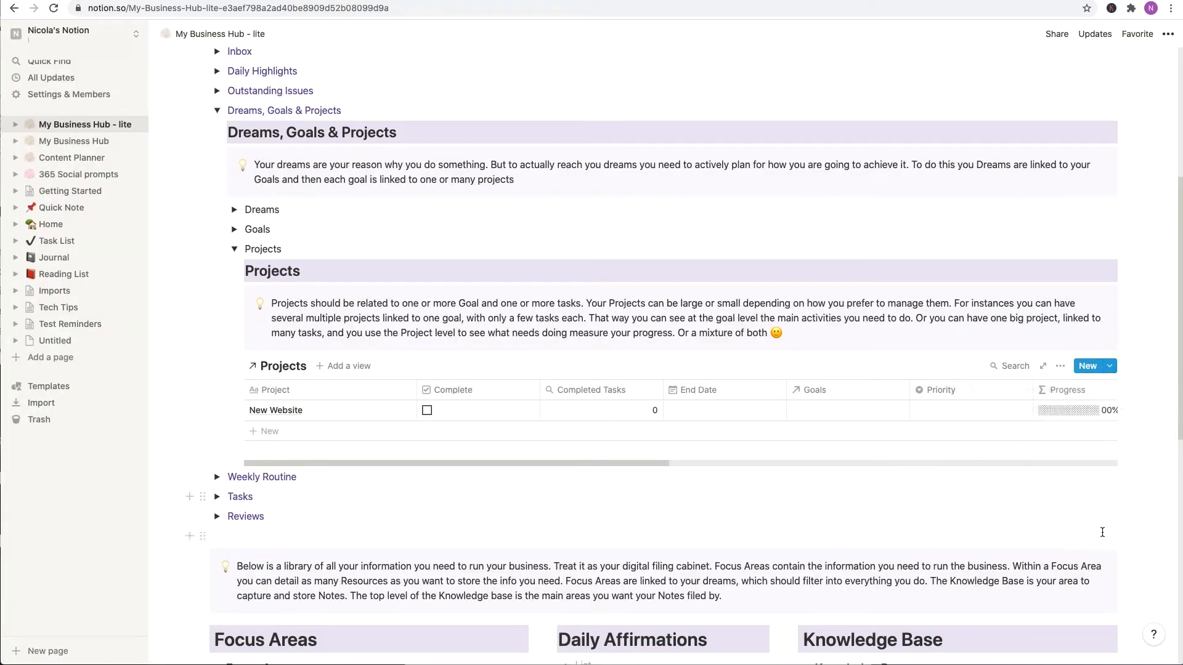
Expand Tasks and its Tasks In Progress section, and link Task 1 to the New Website project.
left_click_drag(1176, 394, 1176, 441)
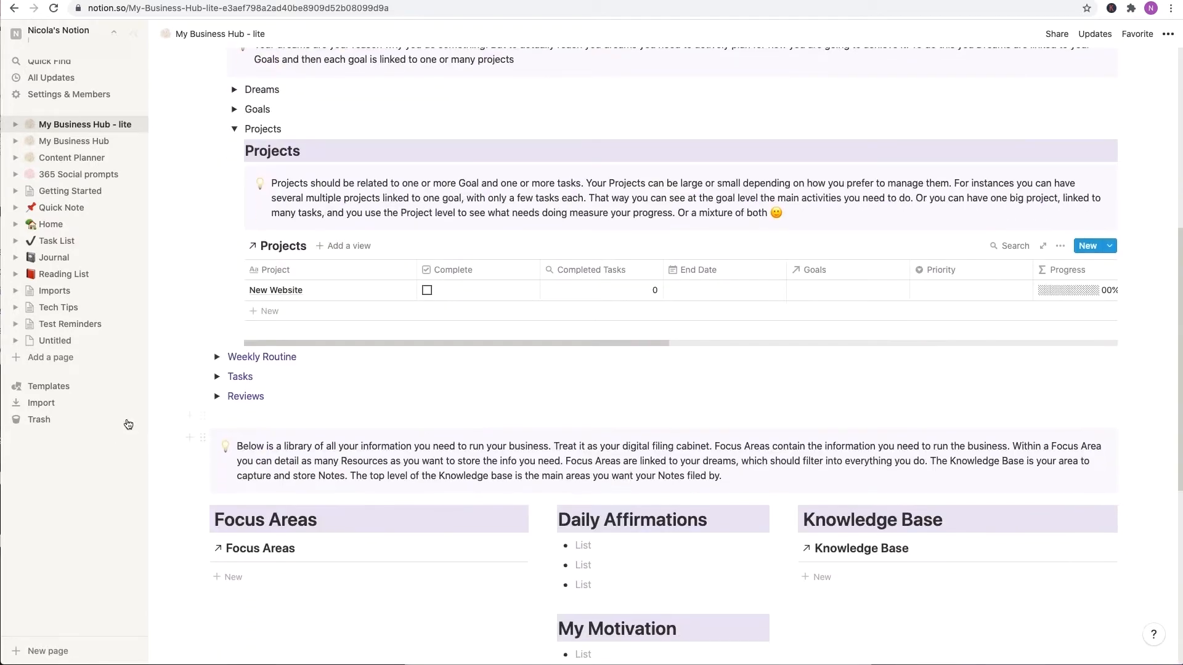
left_click(217, 377)
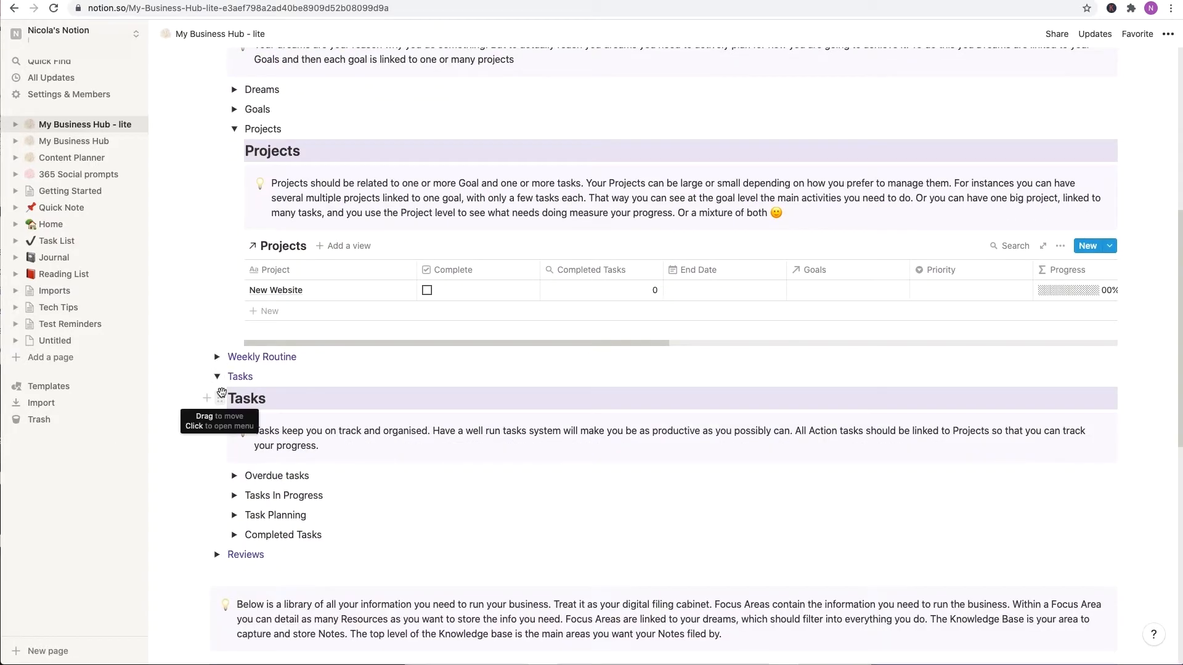
left_click(234, 495)
scroll(554, 431, "down", 4)
left_click(865, 381)
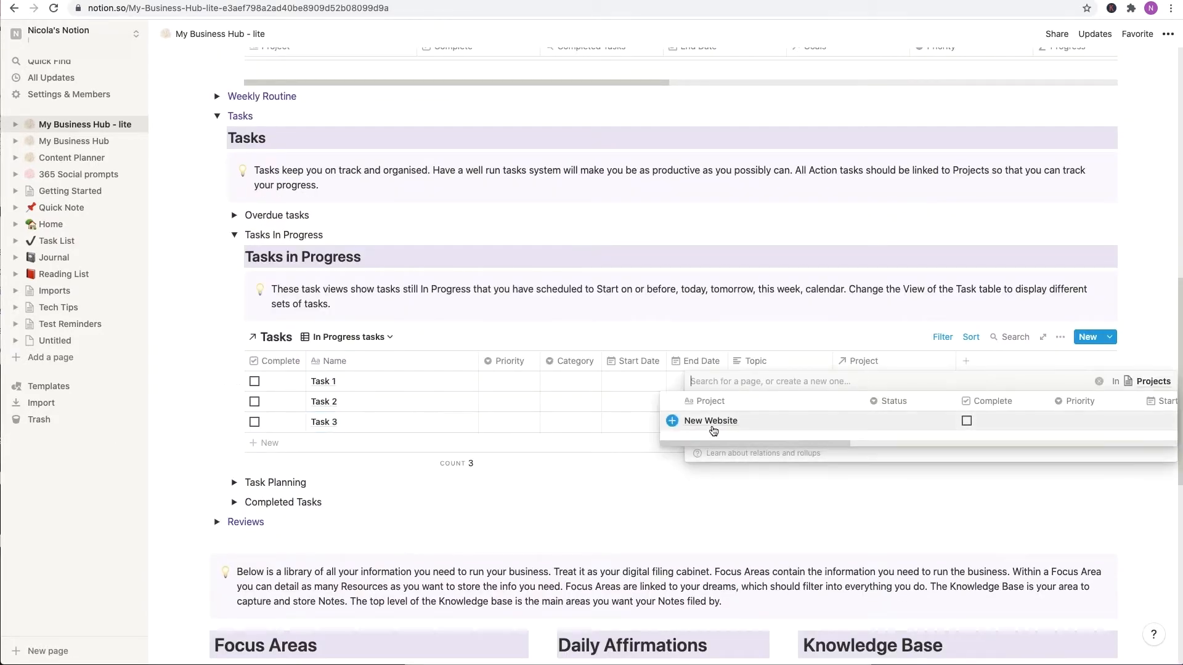
left_click(708, 426)
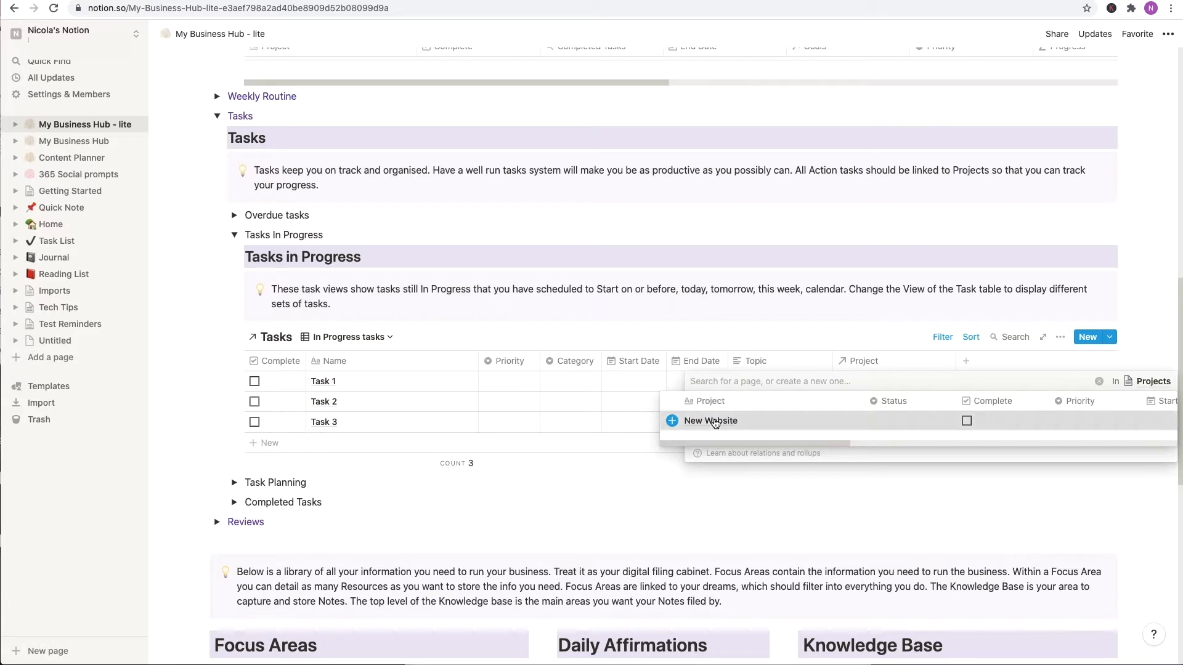
left_click(622, 417)
Link Task 2 and Task 3 to the New Website project.
left_click(867, 401)
left_click(726, 444)
left_click(635, 430)
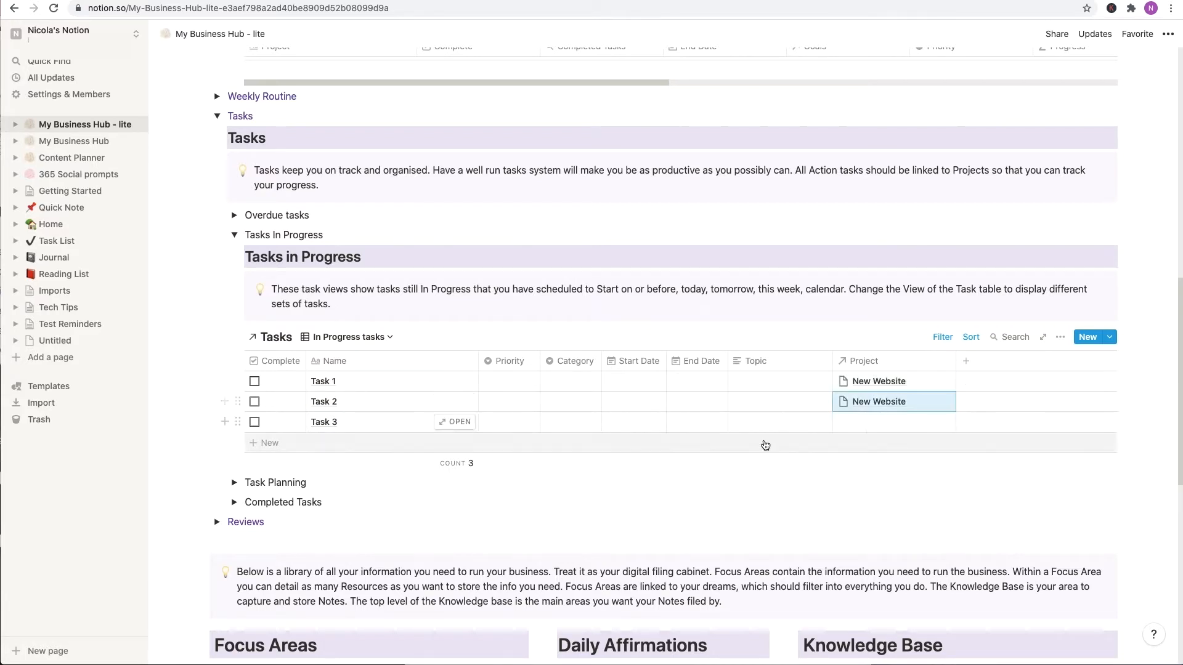
left_click(868, 425)
left_click(720, 462)
left_click(570, 420)
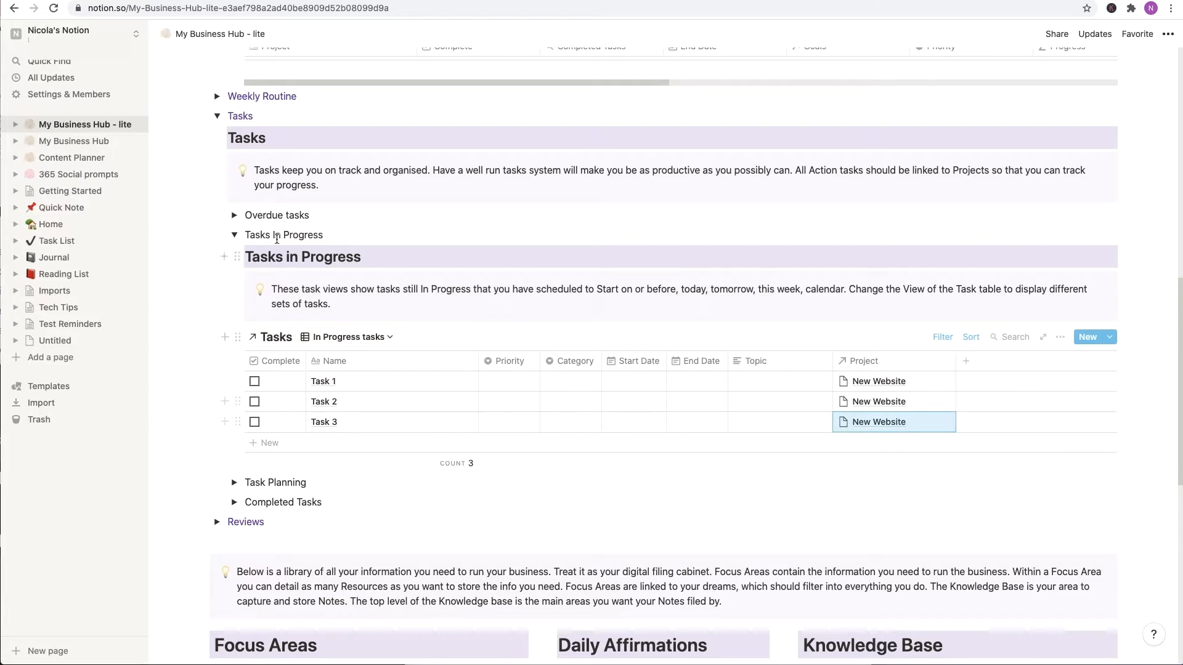
Review the related tasks on the New Website project's page and close the page.
scroll(292, 250, "up", 1)
scroll(297, 258, "up", 3)
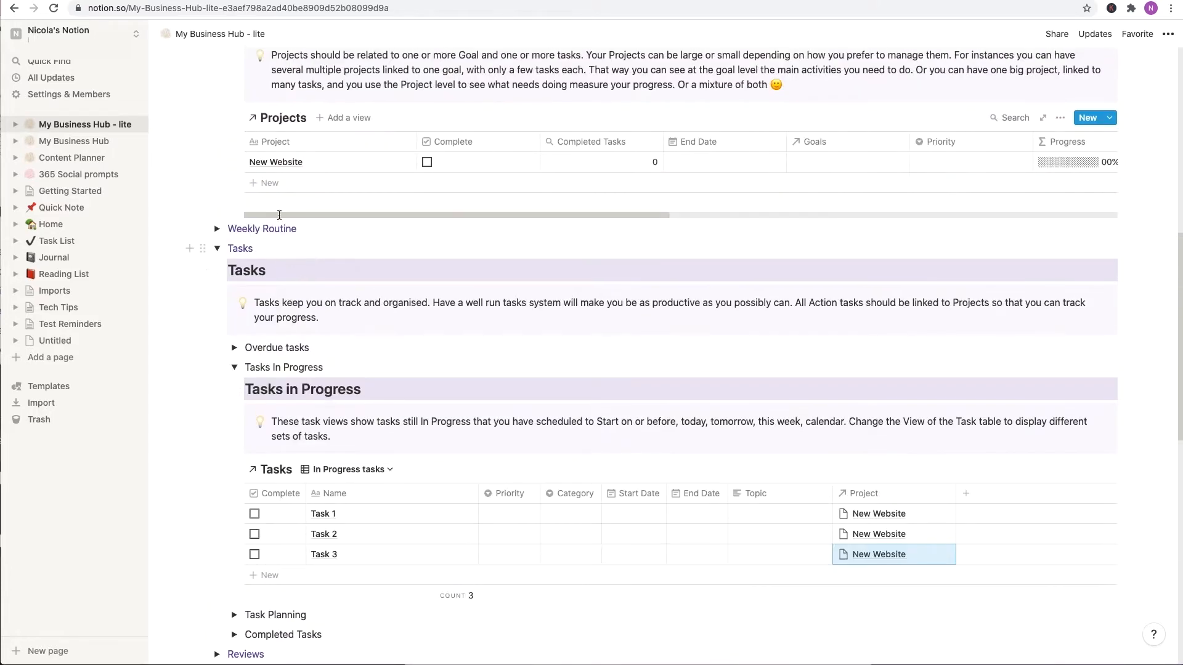
left_click(392, 162)
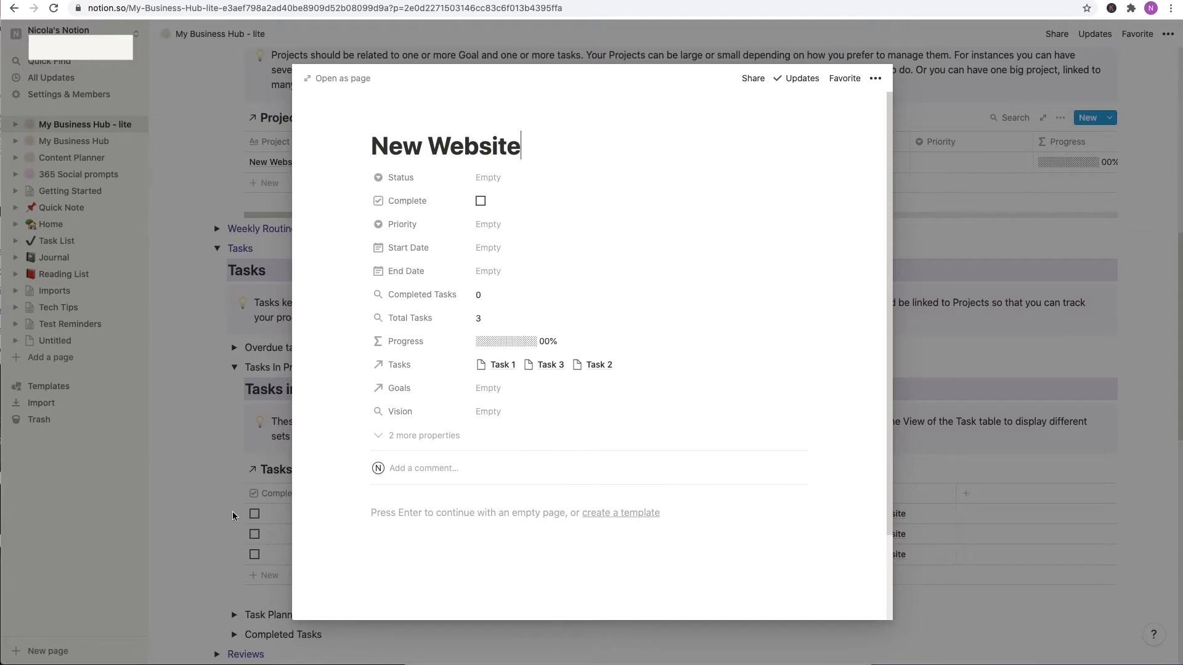
left_click(185, 507)
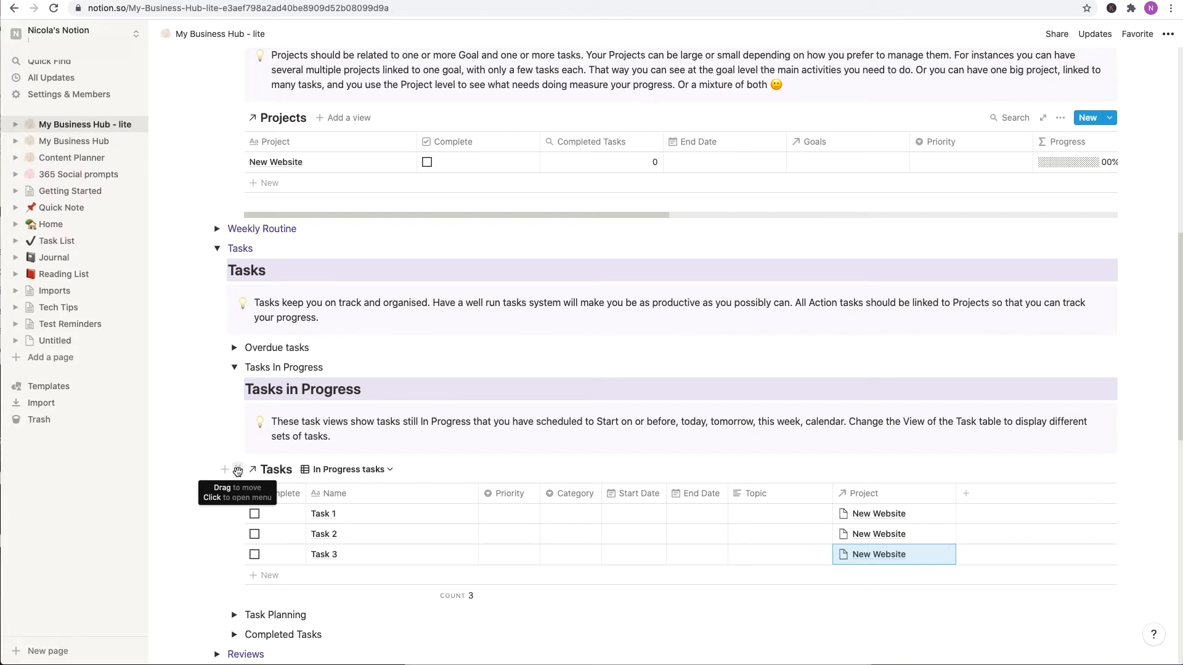
Copy the link of the in-progress Tasks table and paste it into the New Website page as a linked database.
left_click(238, 471)
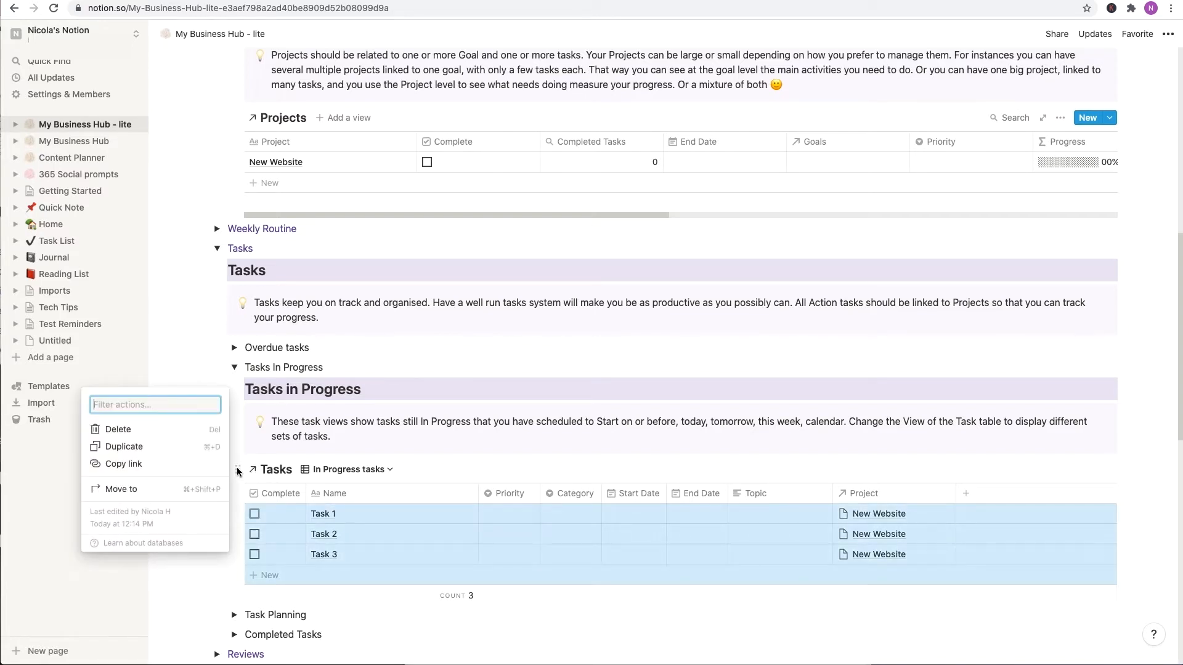
left_click(123, 465)
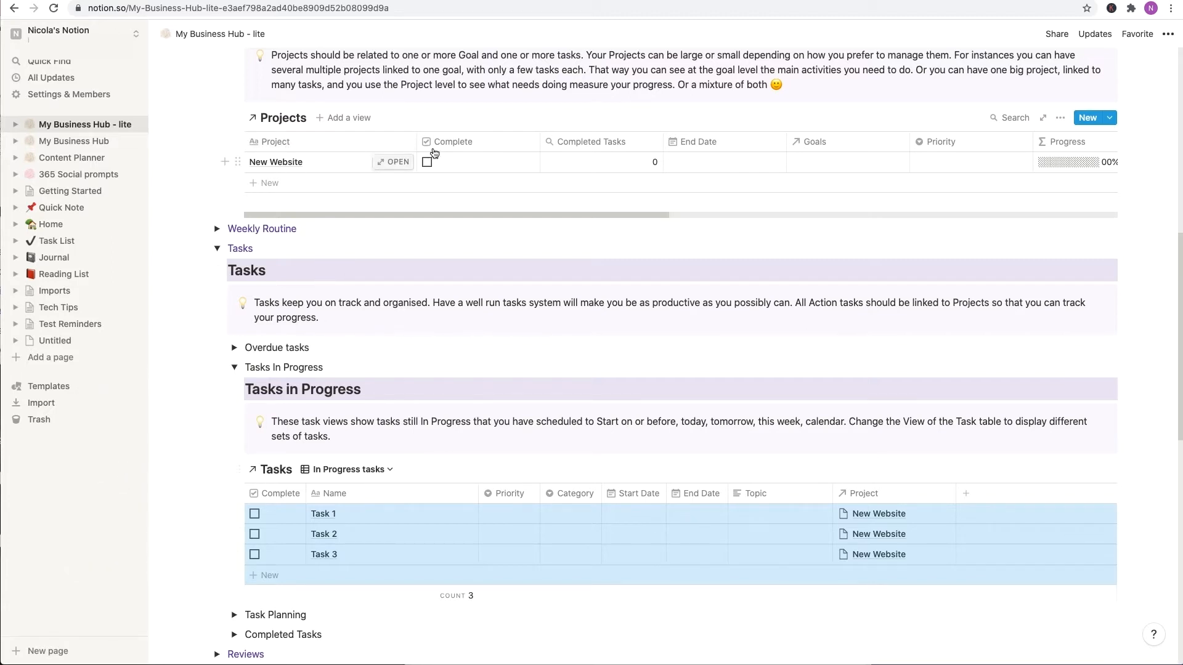
left_click(393, 162)
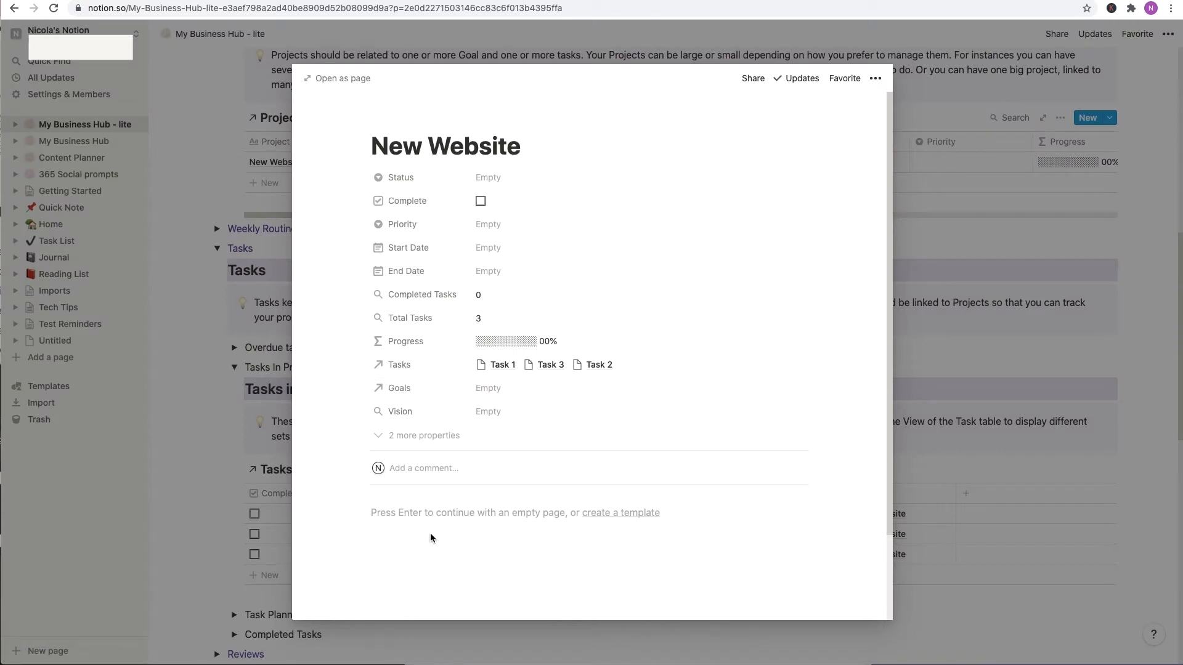
left_click(424, 536)
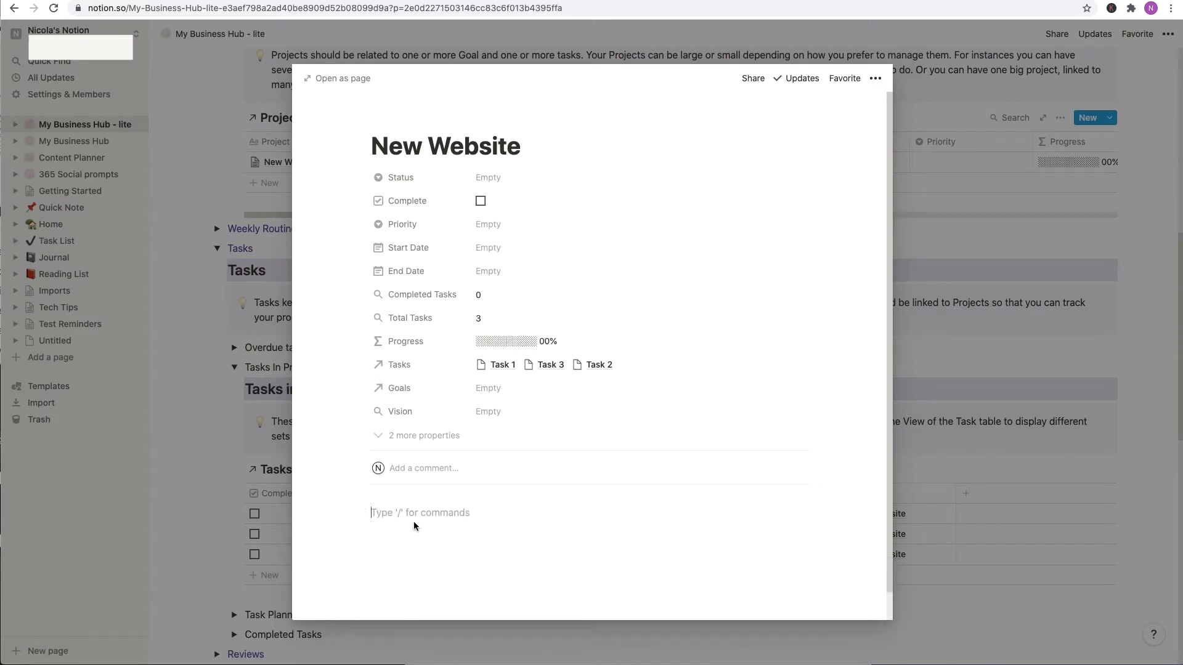
key("super+v")
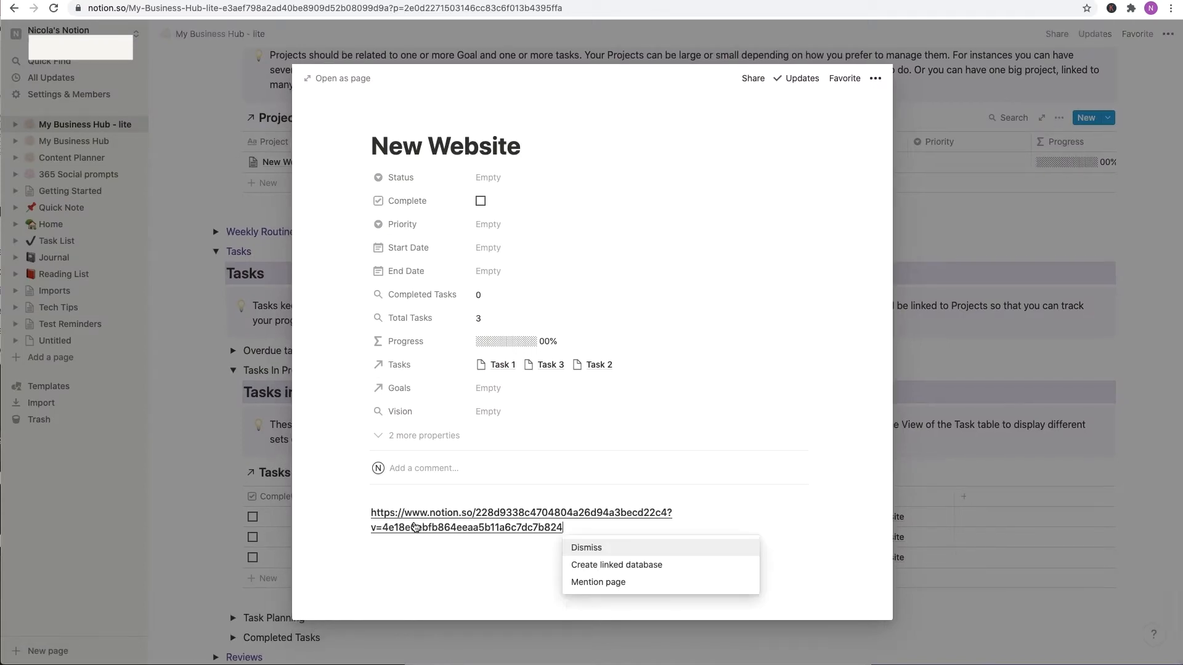
left_click(607, 569)
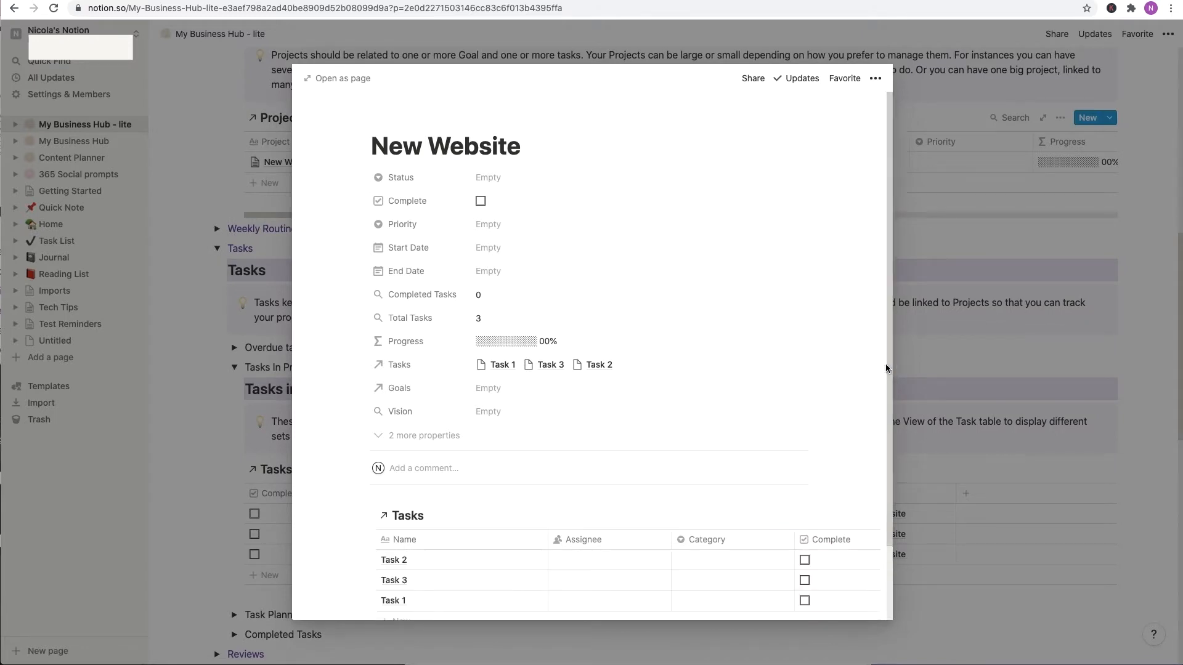
Filter the linked Tasks table on the New Website page to entries where Project contains New Website.
left_click_drag(888, 365, 907, 481)
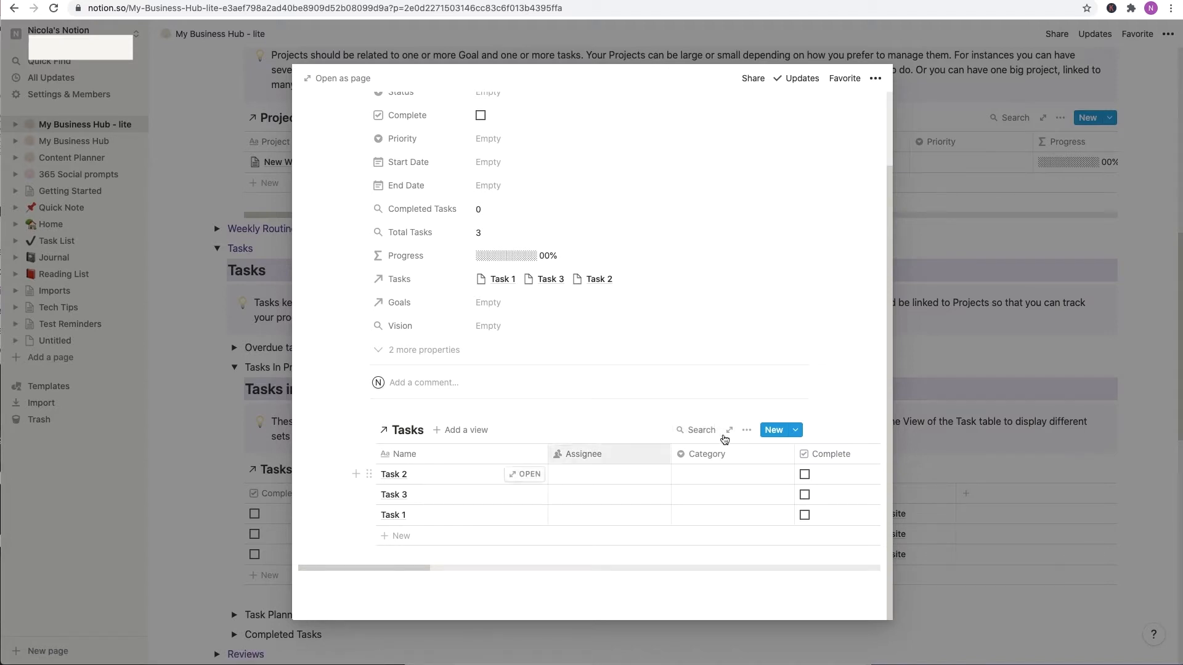
left_click(746, 430)
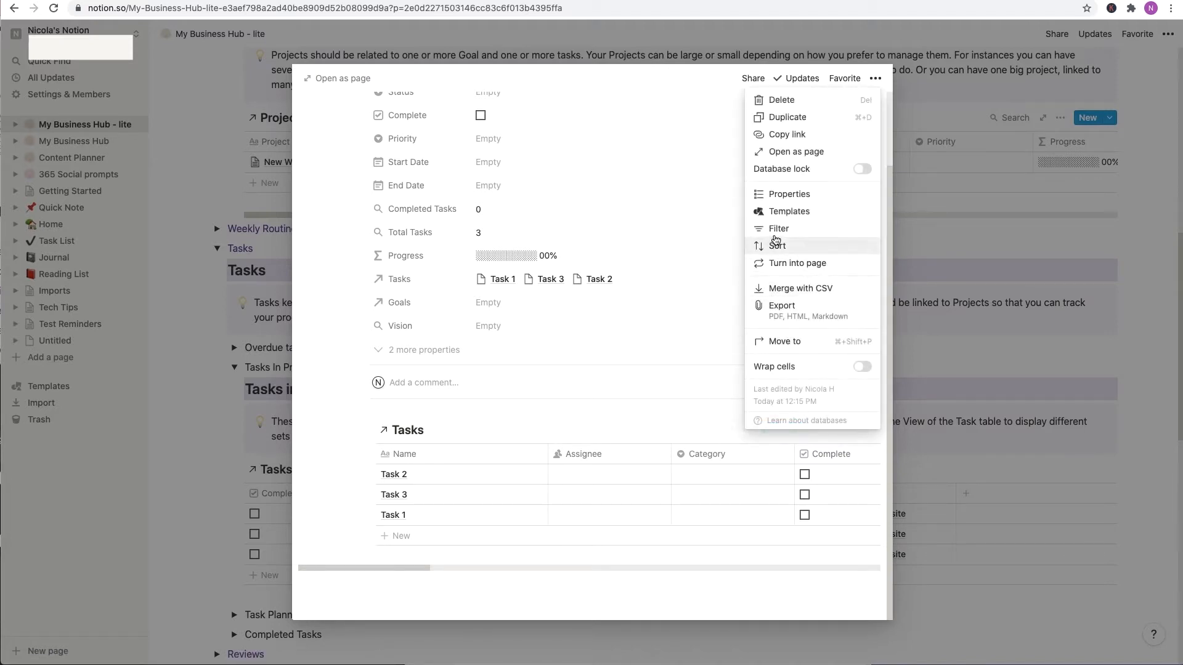
left_click(775, 229)
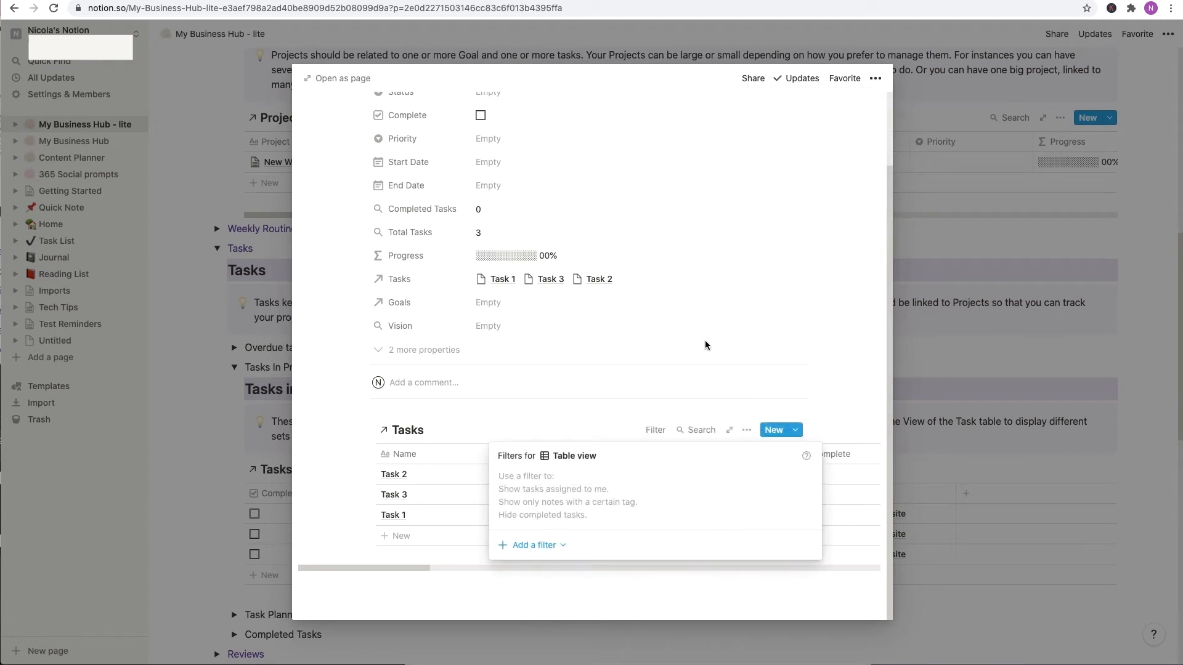
left_click(529, 546)
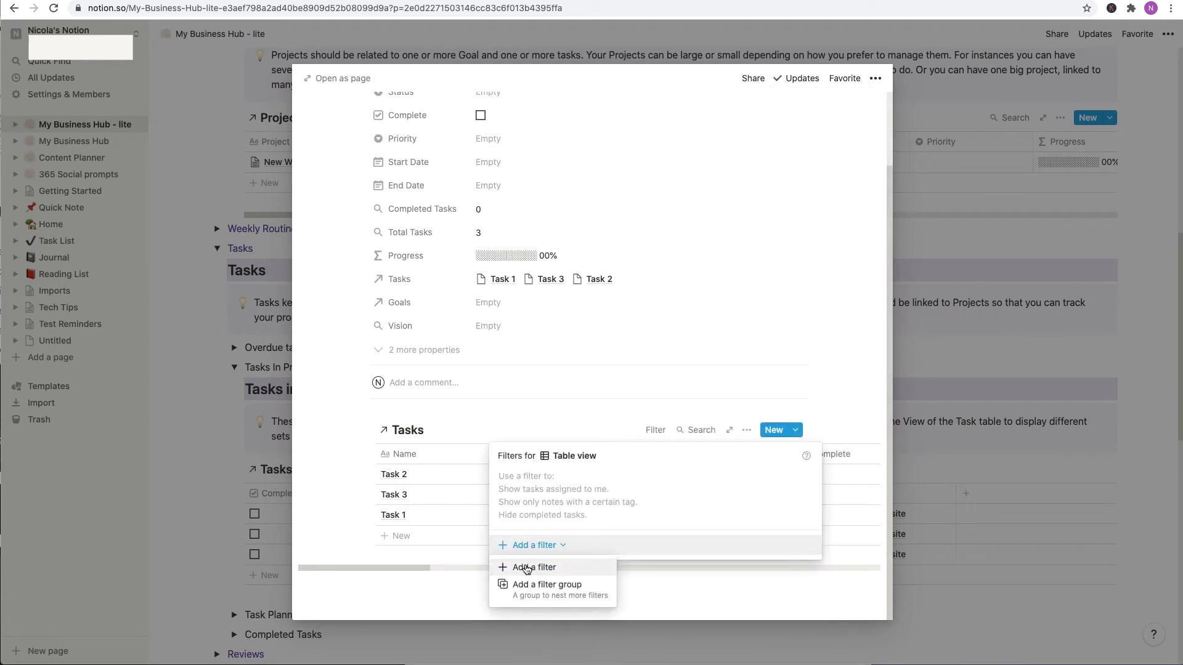
left_click(527, 568)
left_click(592, 482)
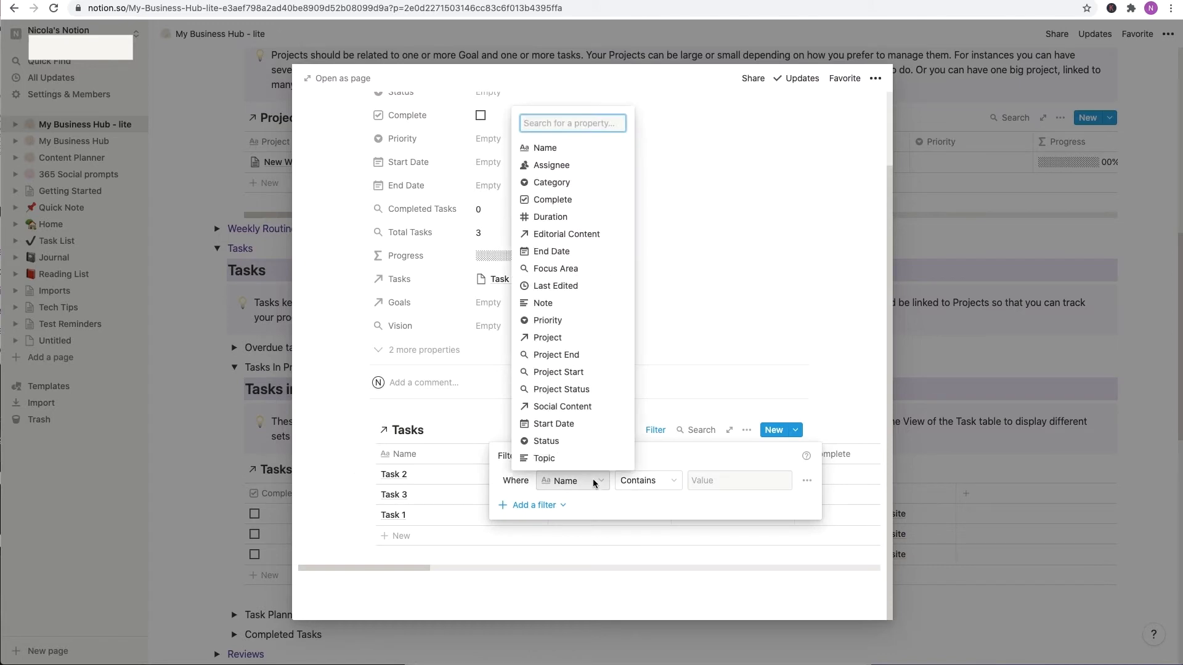
left_click(546, 338)
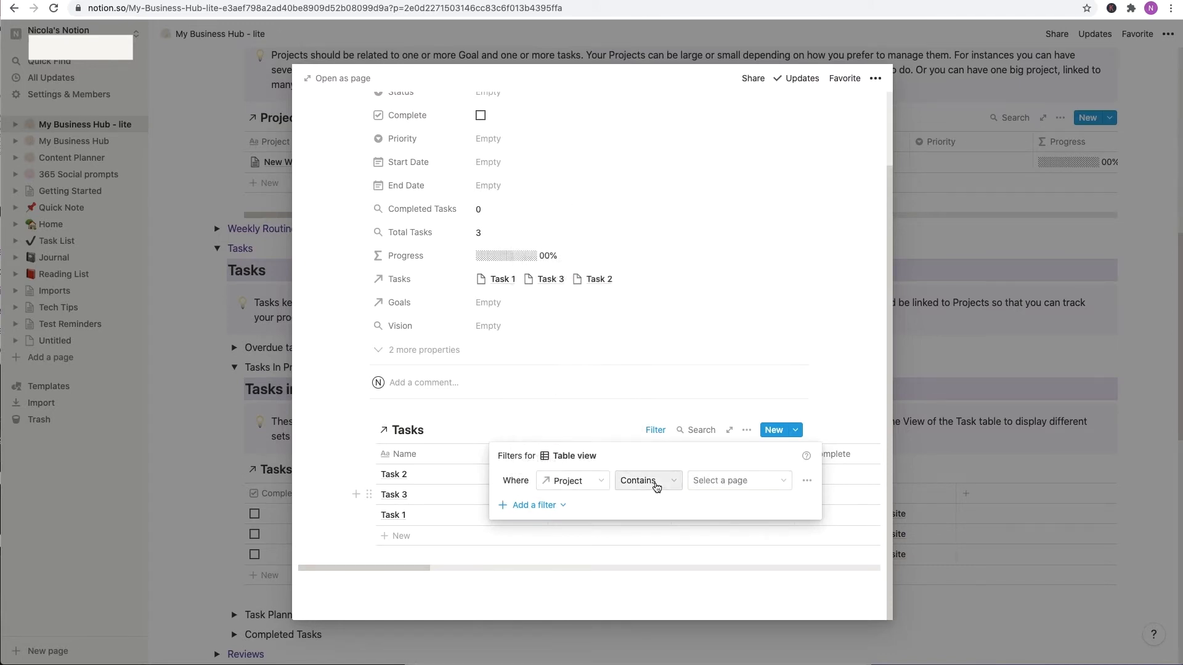
left_click(744, 483)
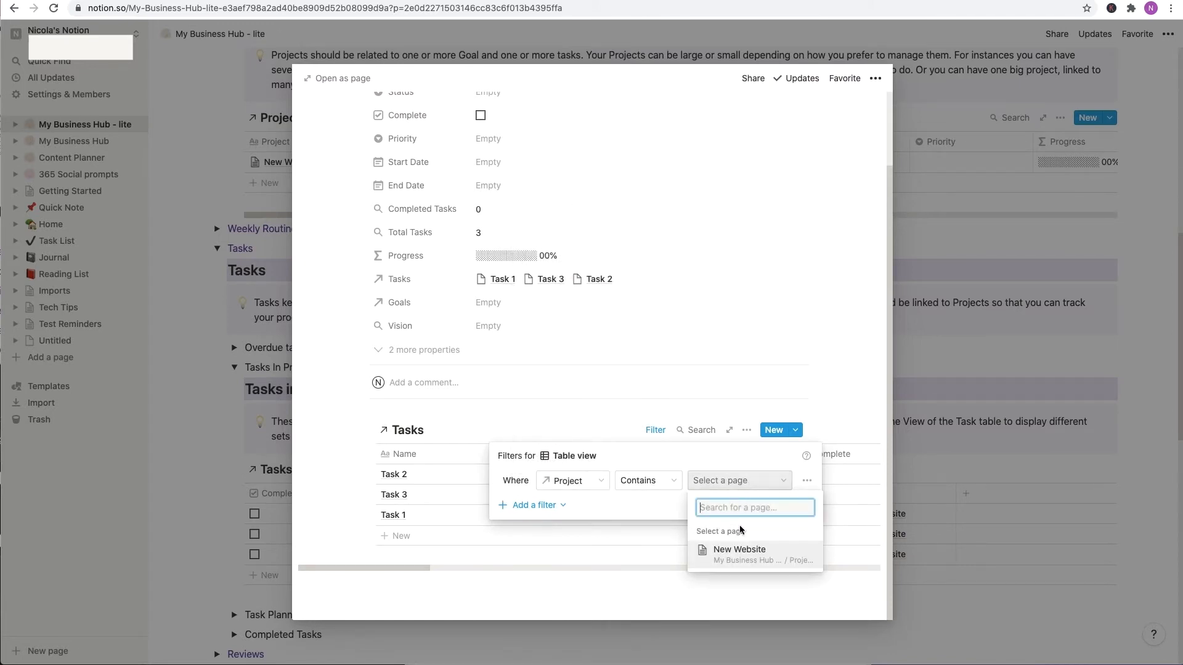
left_click(736, 555)
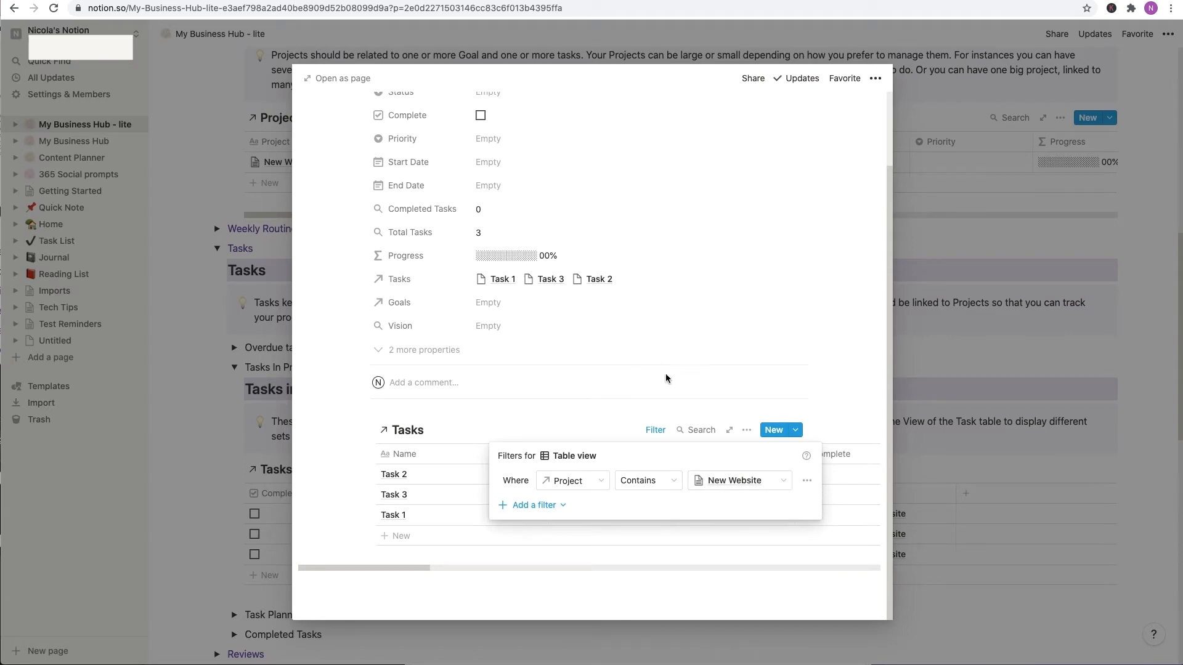
left_click(659, 322)
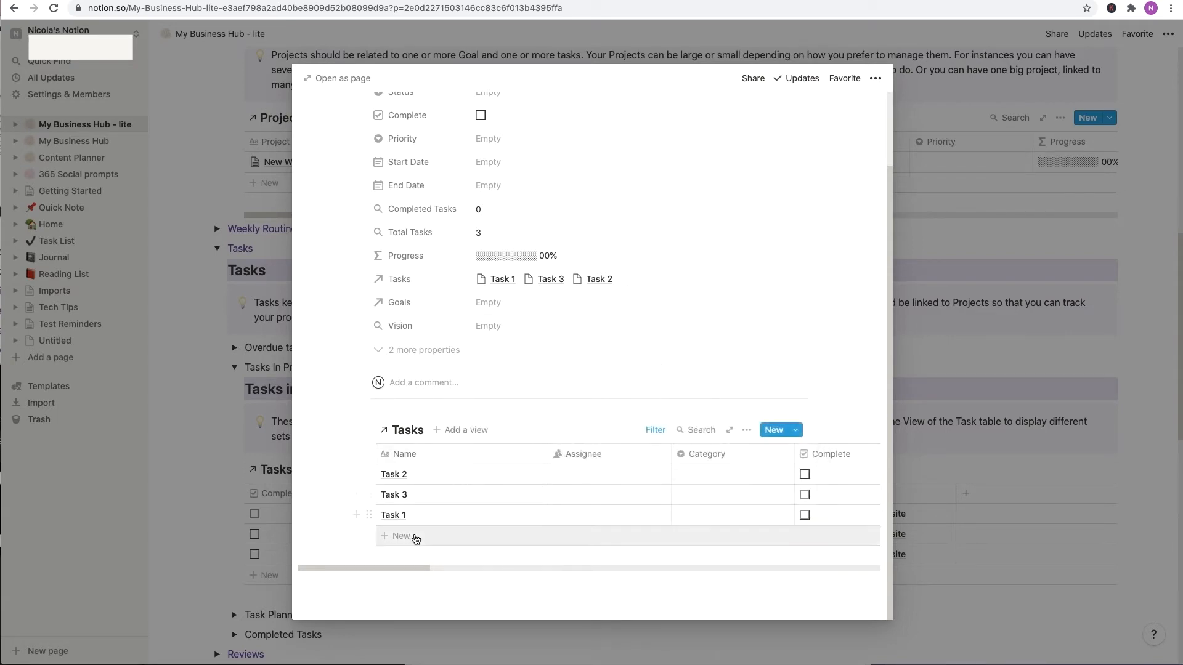
Delete the linked Tasks table from the New Website page.
scroll(528, 436, "up", 2)
scroll(528, 435, "down", 2)
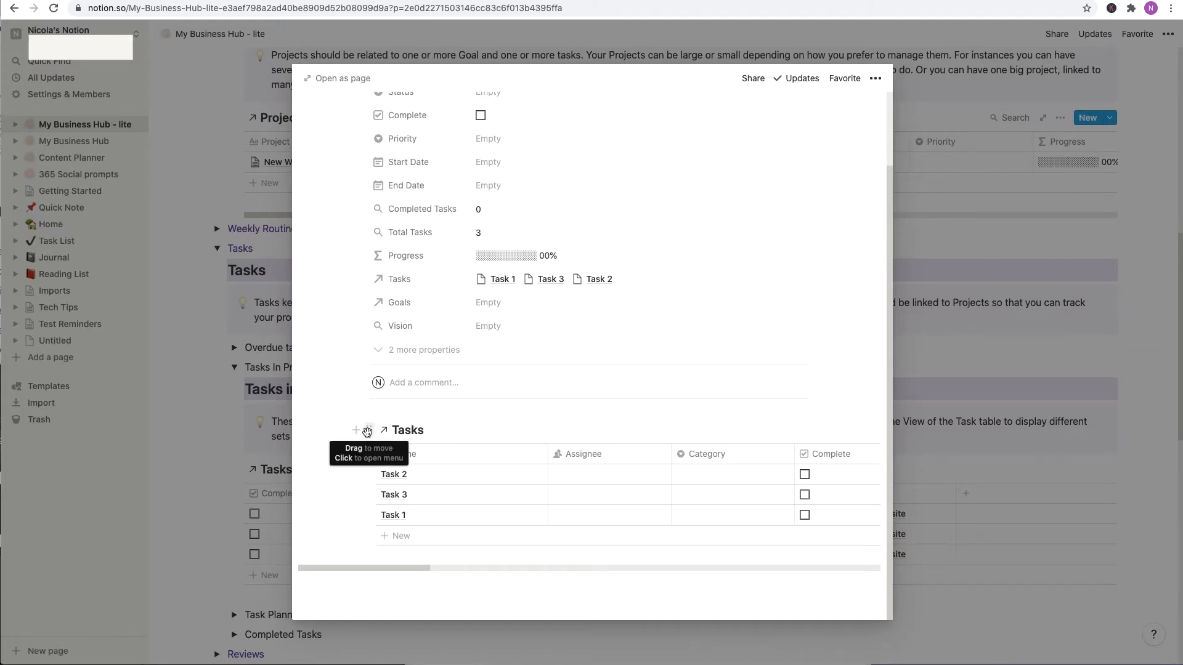
left_click(368, 486)
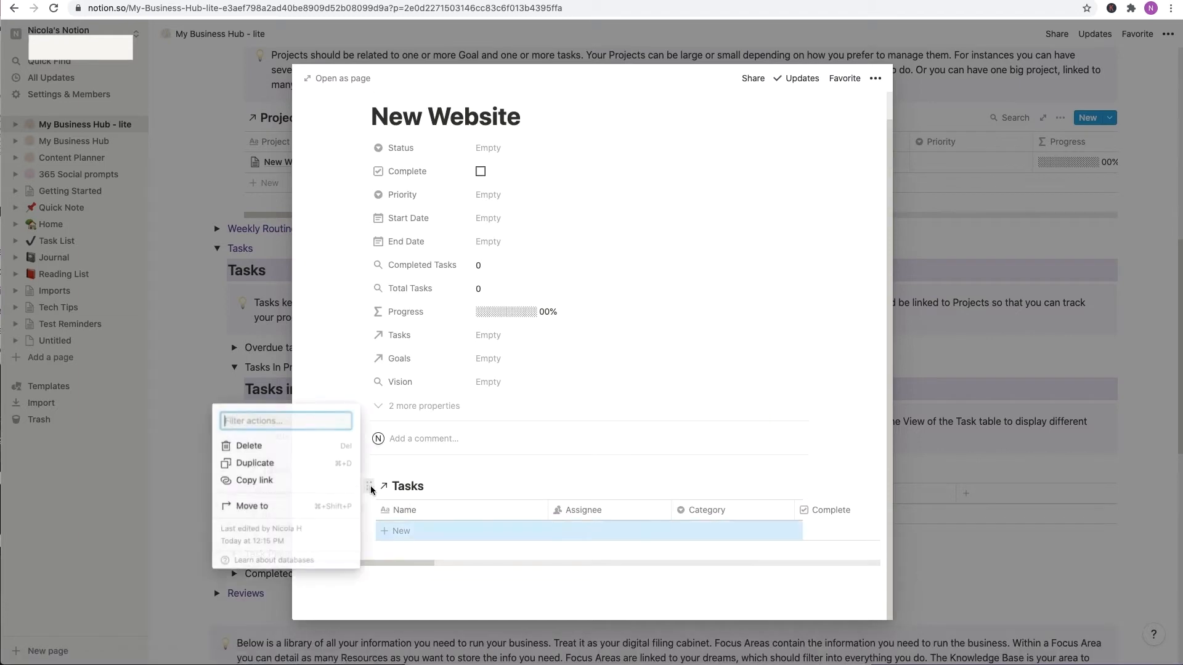
left_click(250, 450)
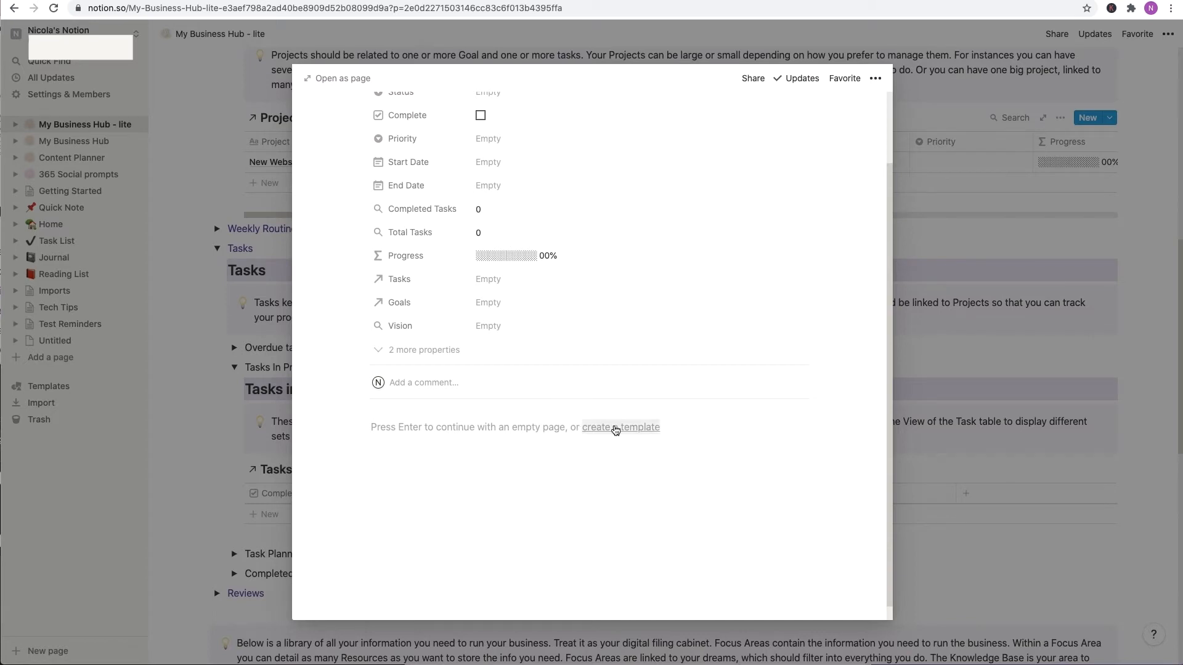
Create a Projects template named Project Template and paste the copied Tasks table link into its body as a linked database.
left_click(615, 430)
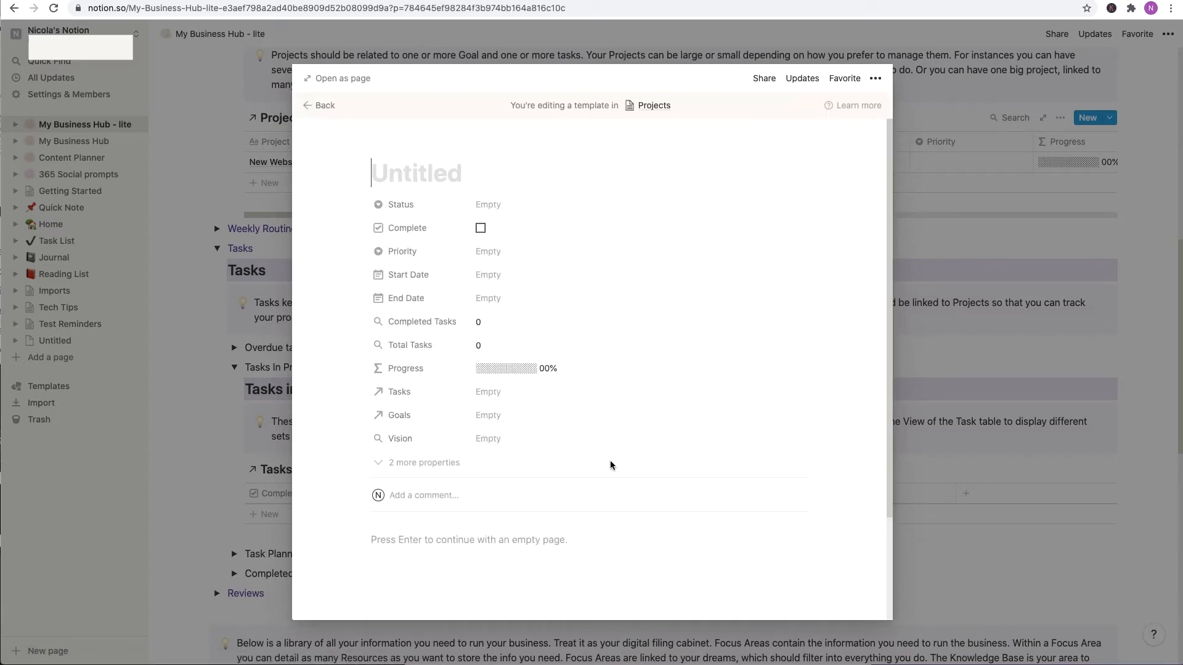
type("Project Template")
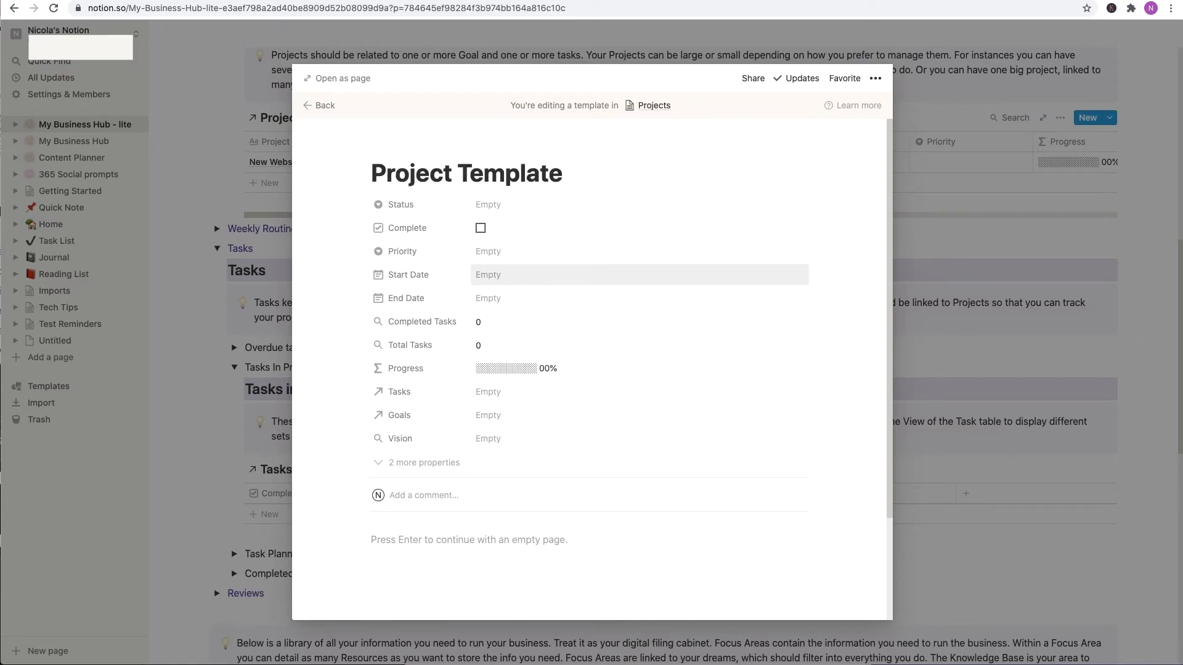
left_click(394, 558)
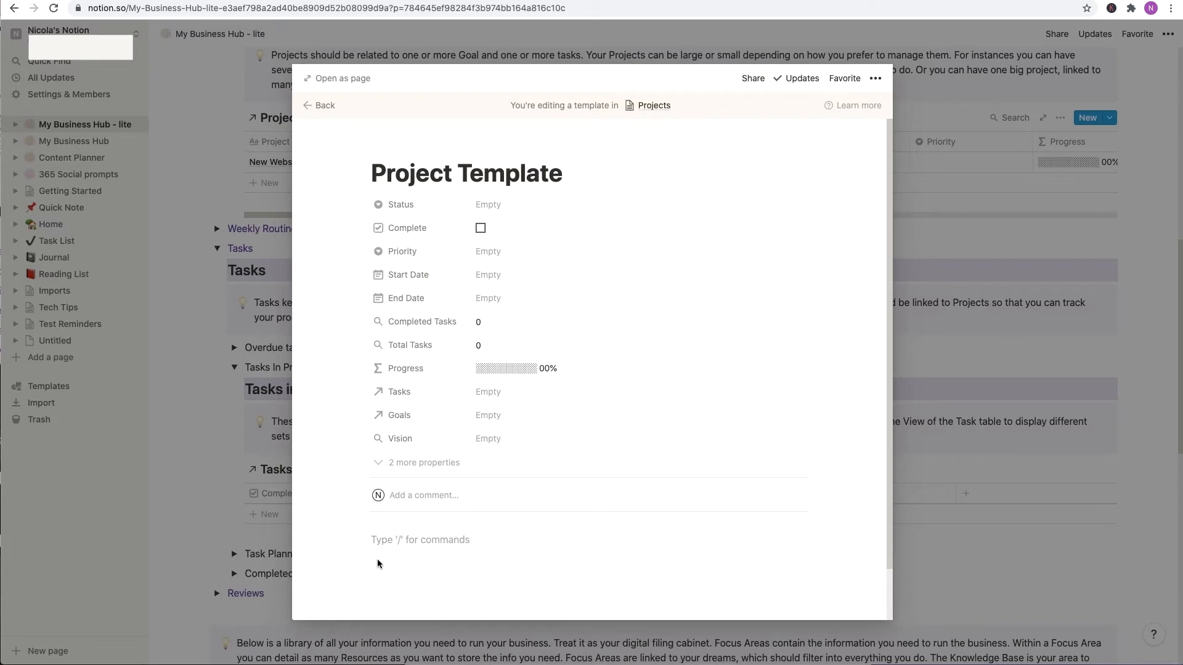
key("super+v")
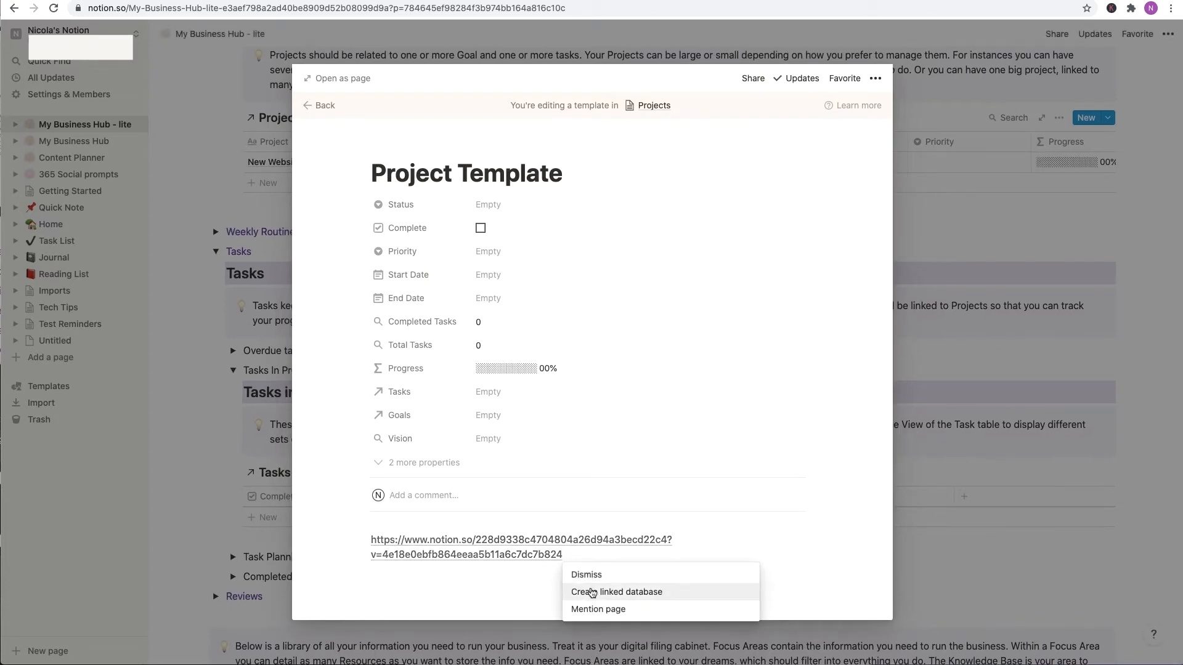
left_click(591, 594)
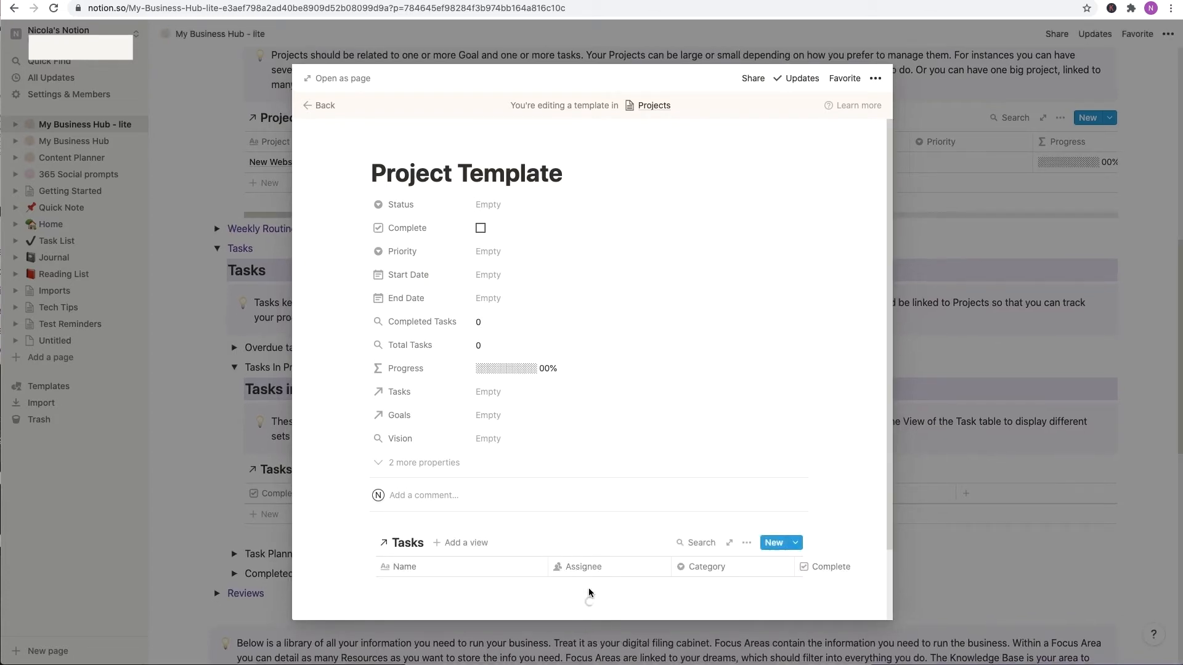
Filter the template's linked Tasks table to entries where Project contains Project Template, and return to the business hub page.
left_click(747, 546)
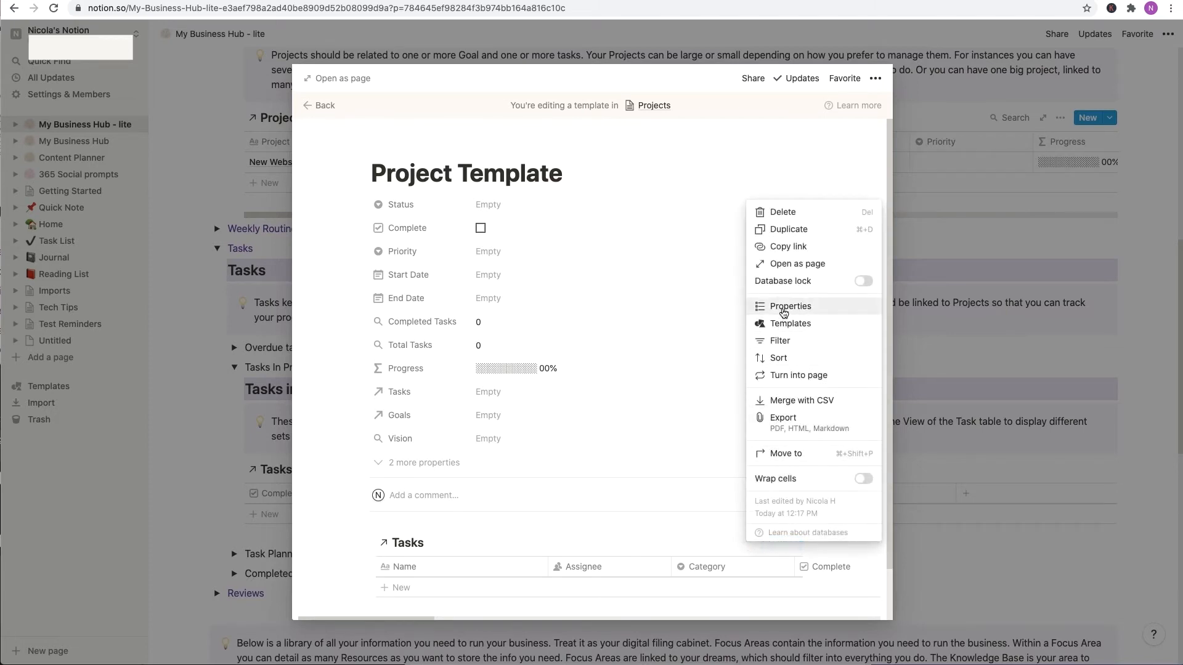
left_click(779, 341)
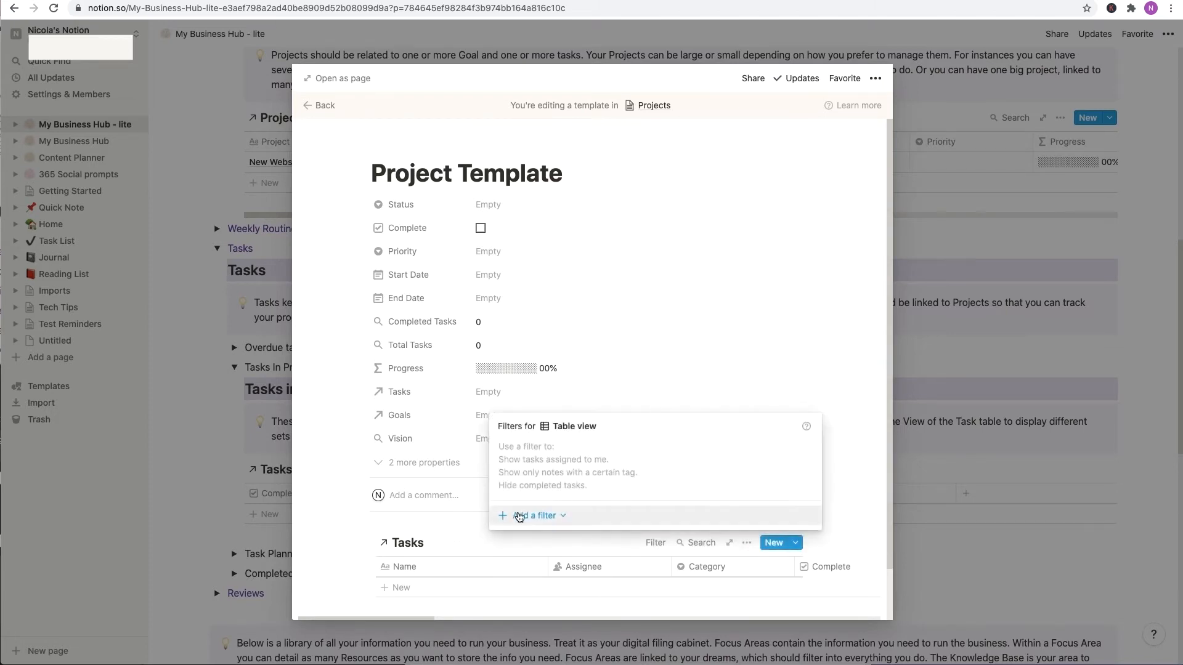
left_click(519, 516)
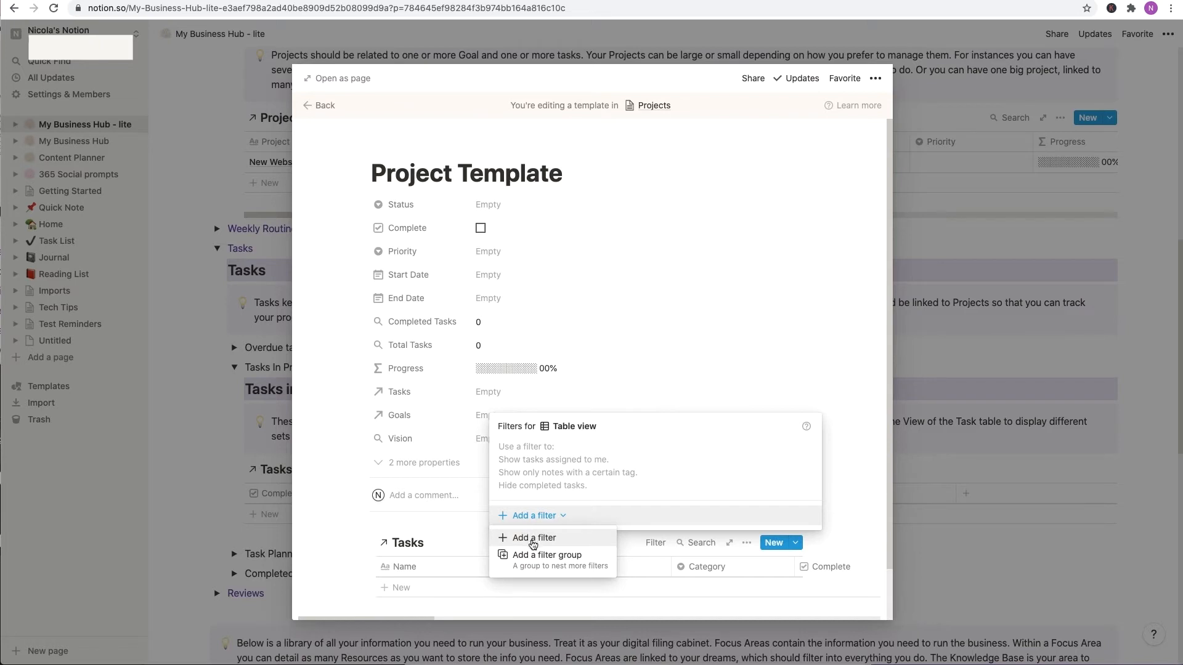
left_click(532, 539)
left_click(577, 491)
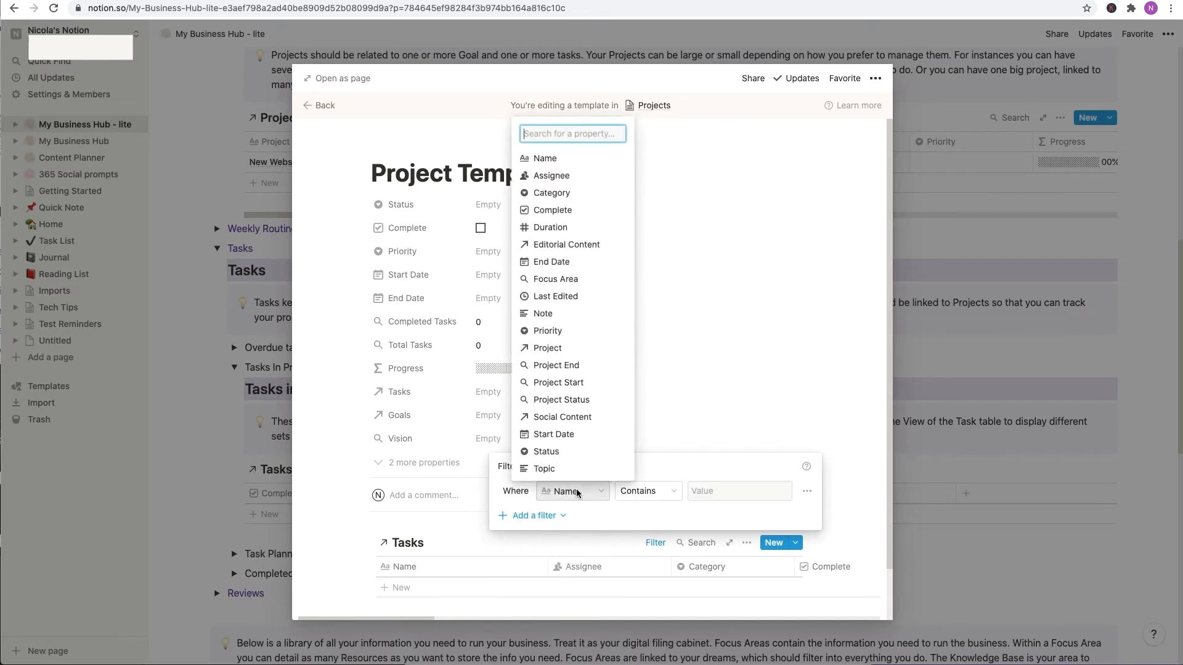
left_click(548, 354)
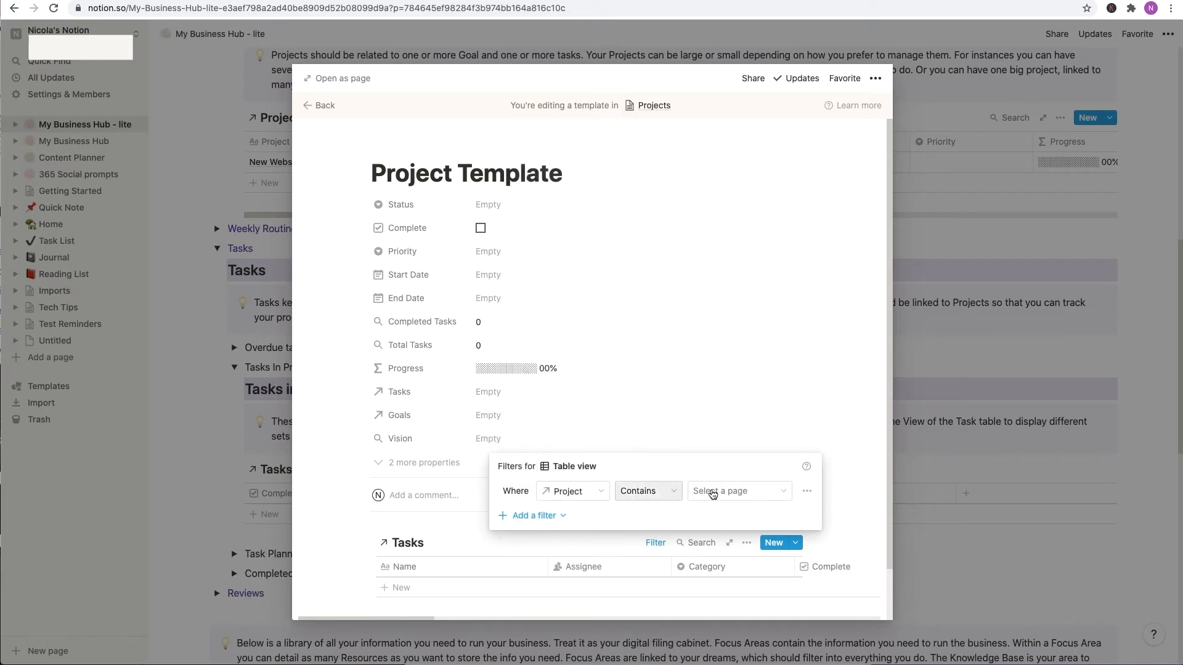
left_click(724, 492)
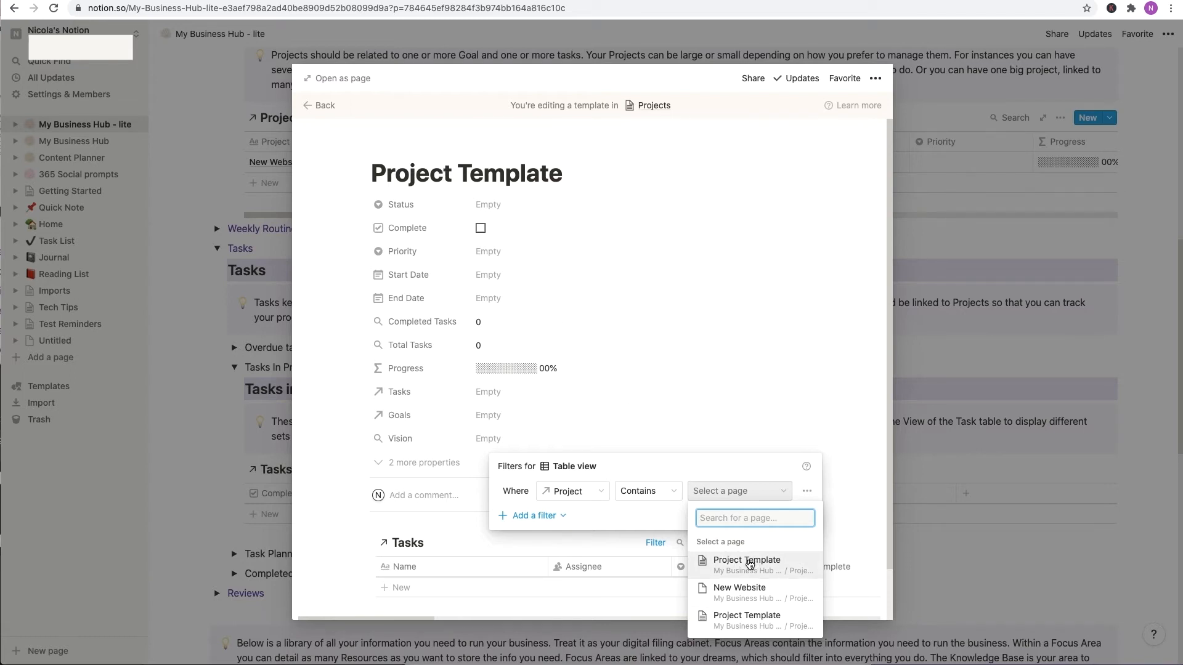
left_click(750, 564)
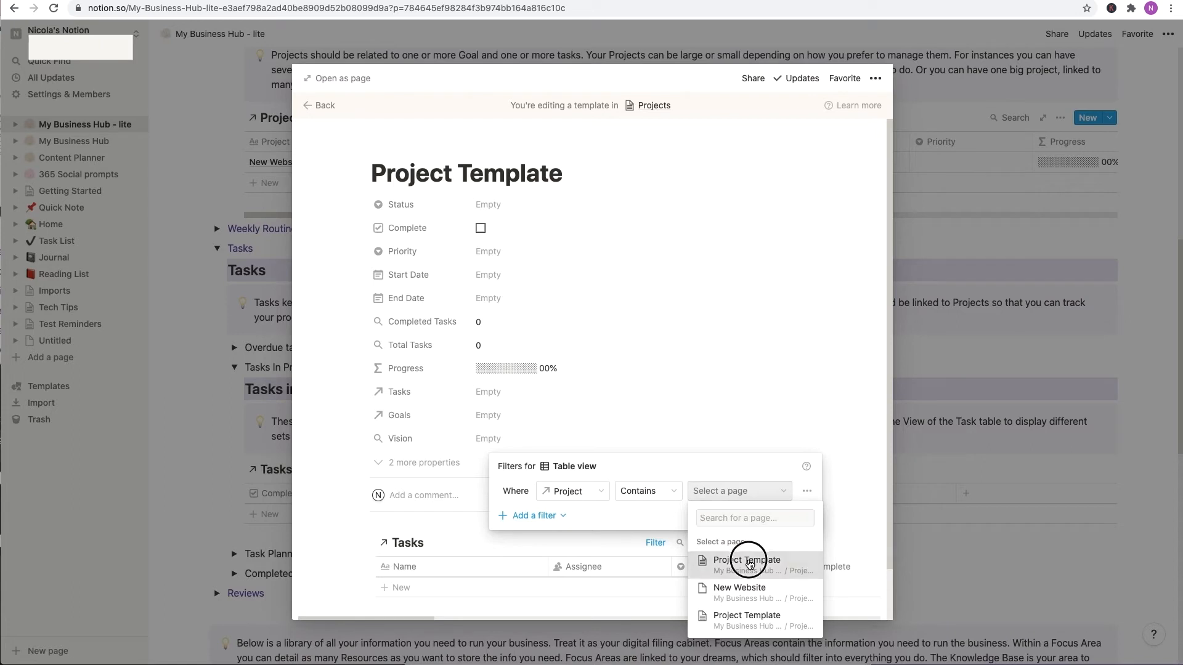
left_click(768, 413)
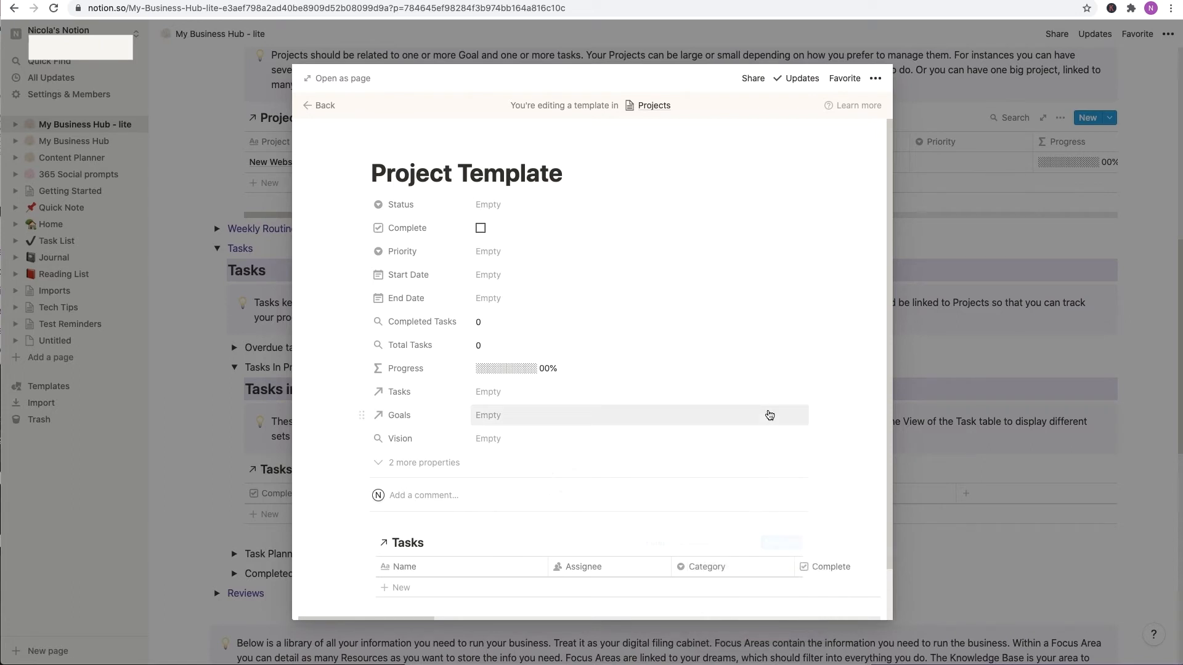
left_click_drag(887, 491, 891, 523)
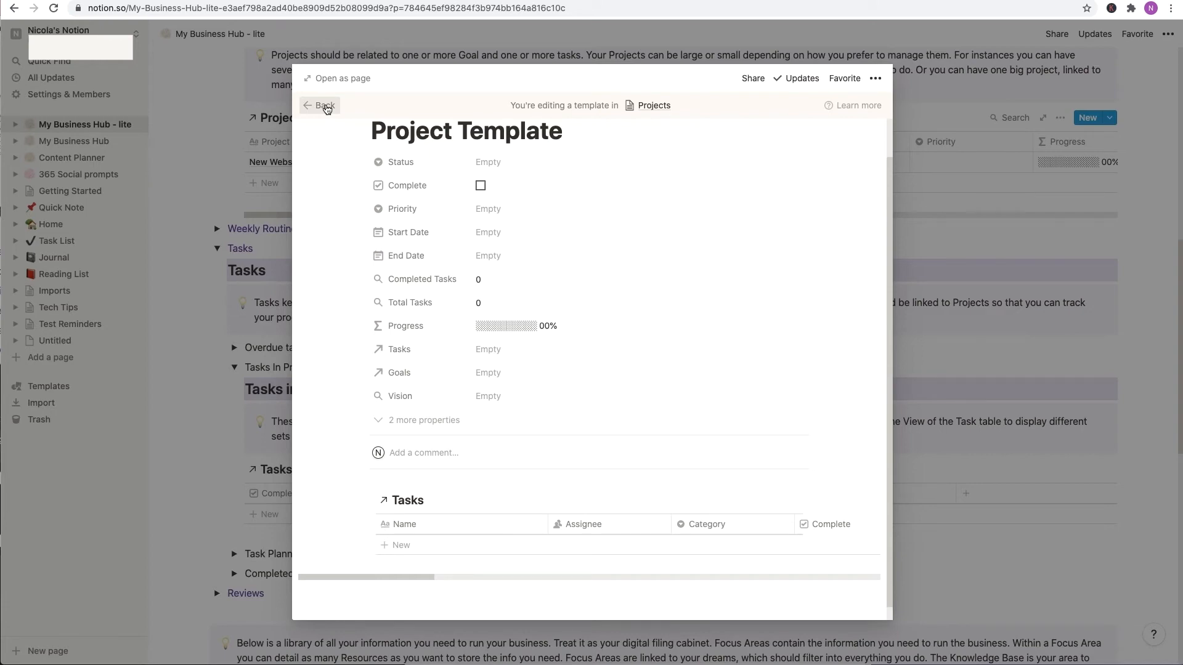
left_click(324, 105)
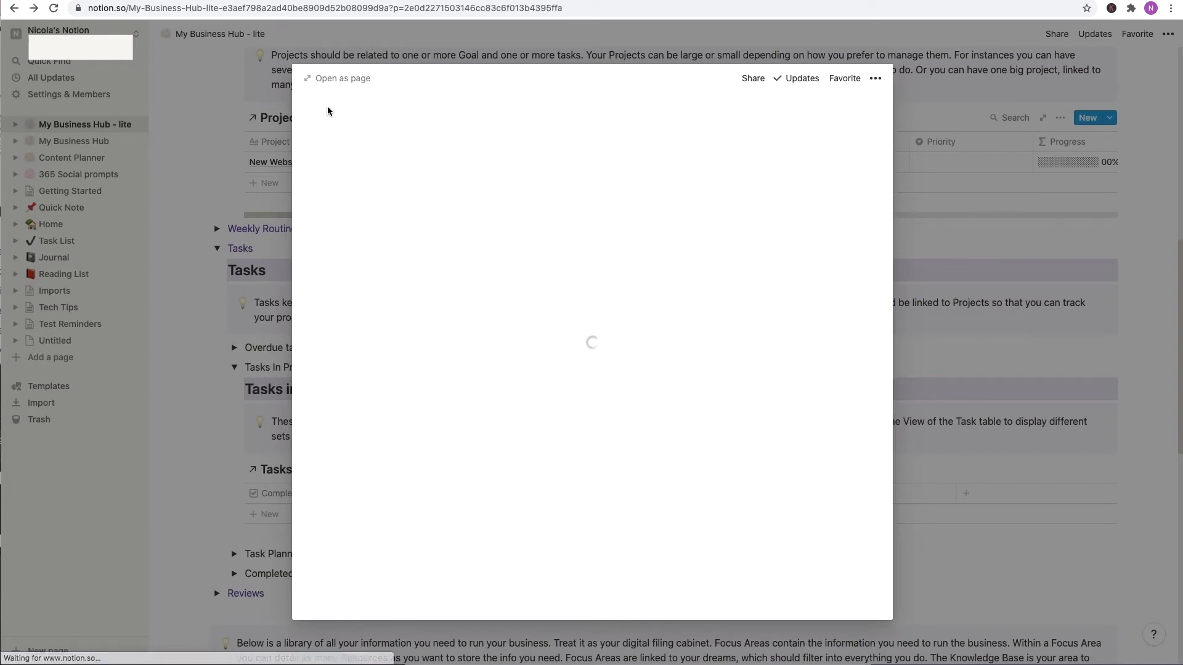
left_click(224, 438)
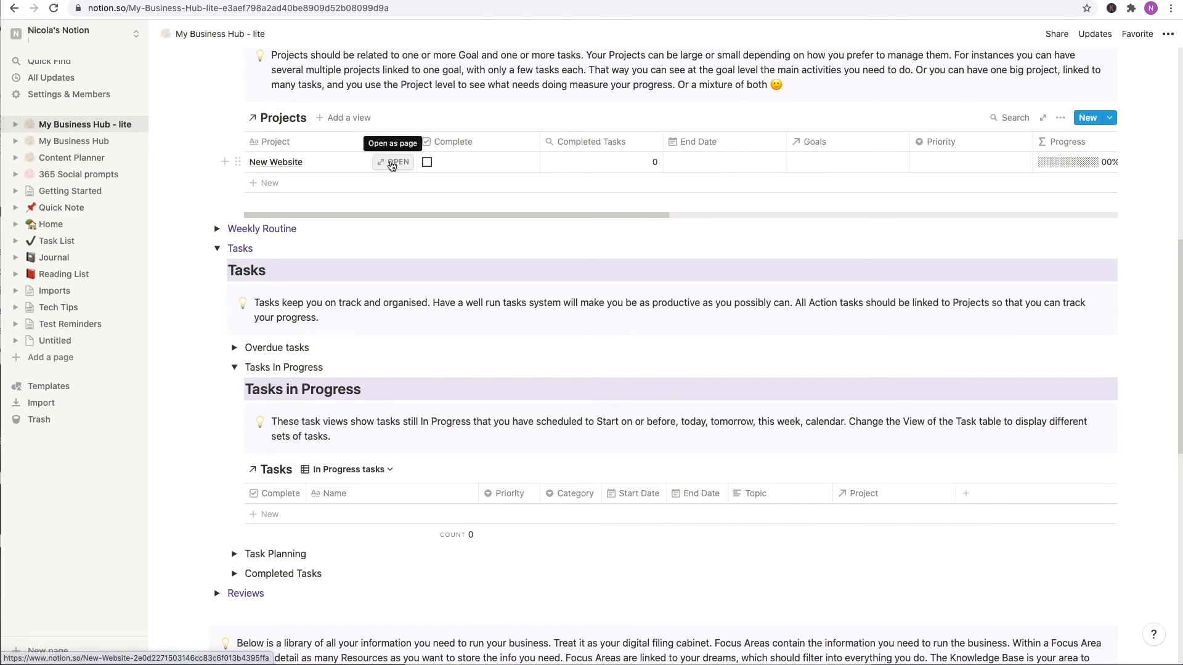
Check the template choices offered on the New Website page and for new entries in the Projects database.
left_click(392, 163)
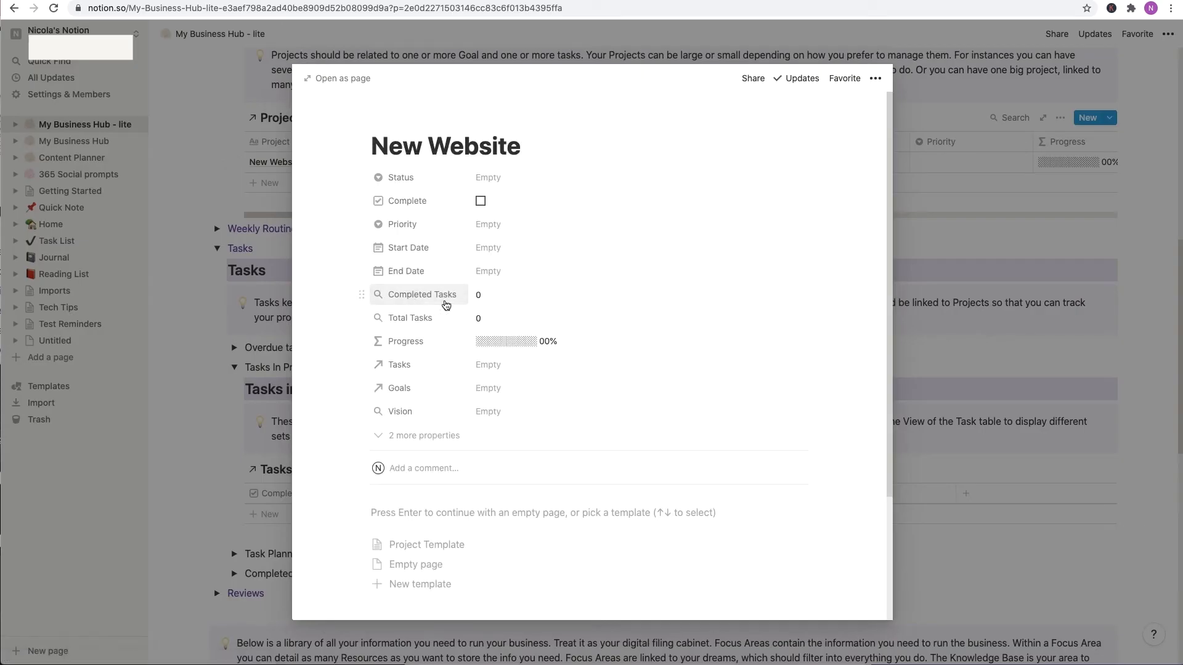
scroll(887, 390, "down", 5)
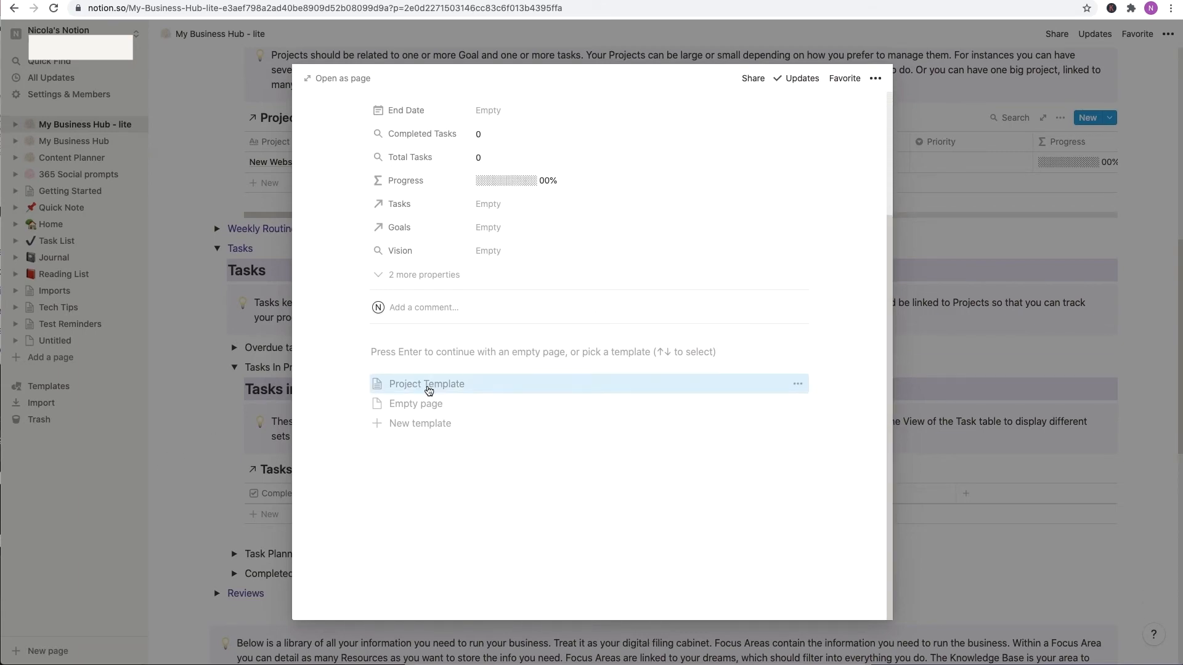
left_click(183, 305)
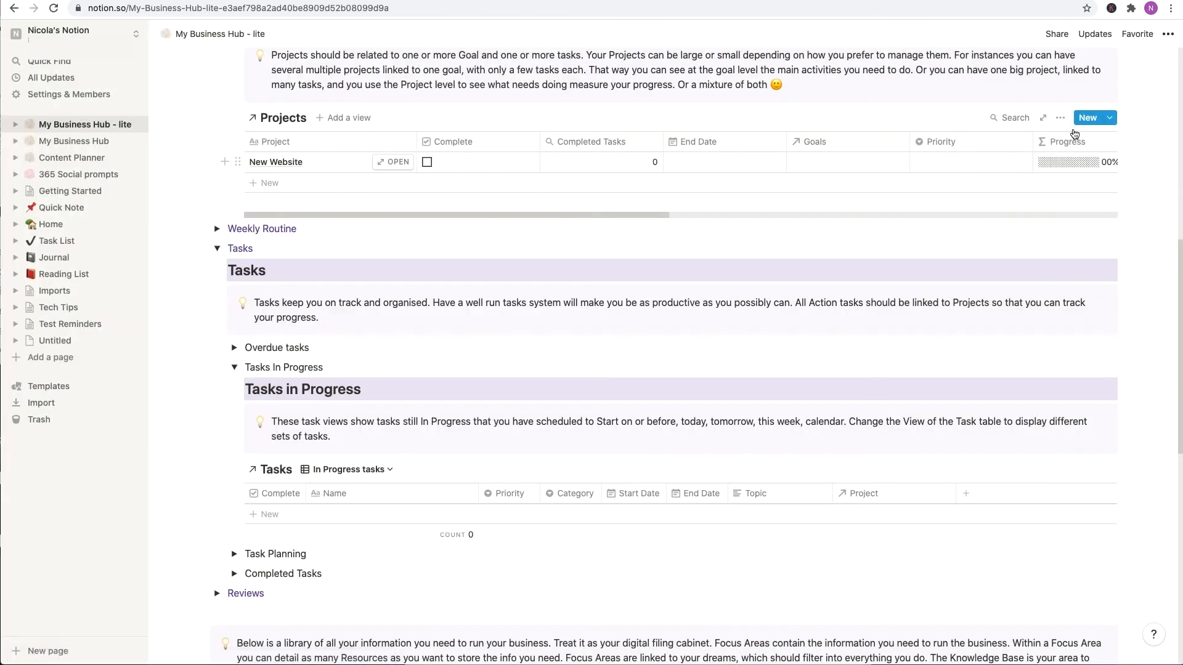
left_click(1113, 121)
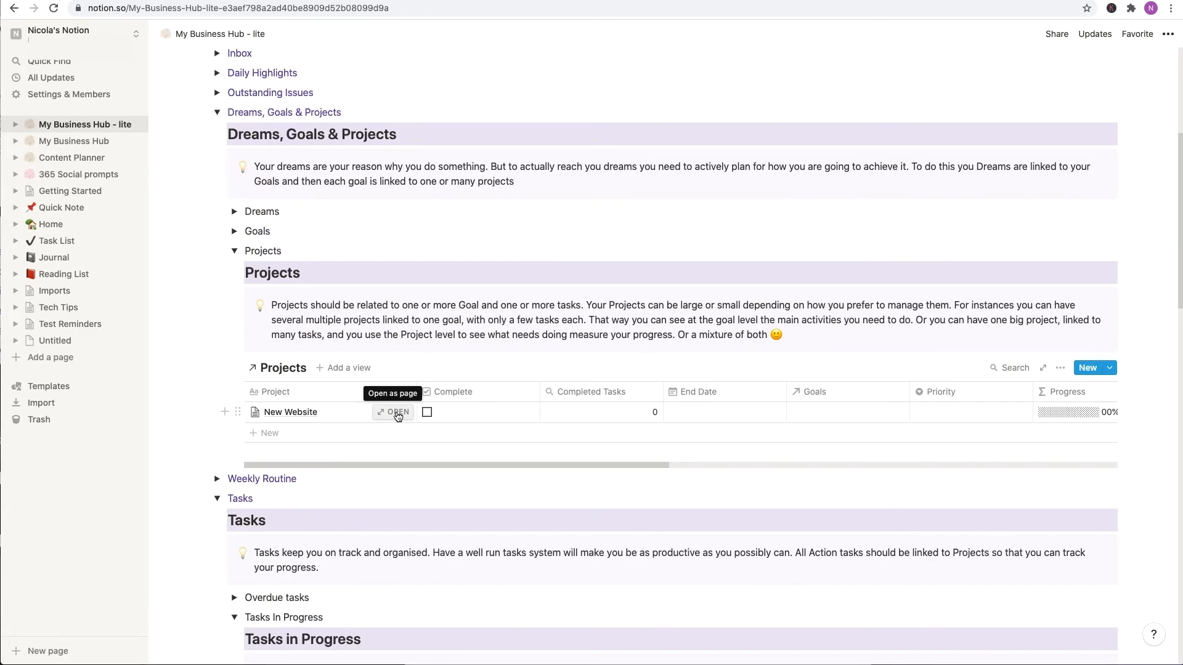
Open the New Website project page and apply Project Template to it.
left_click(385, 413)
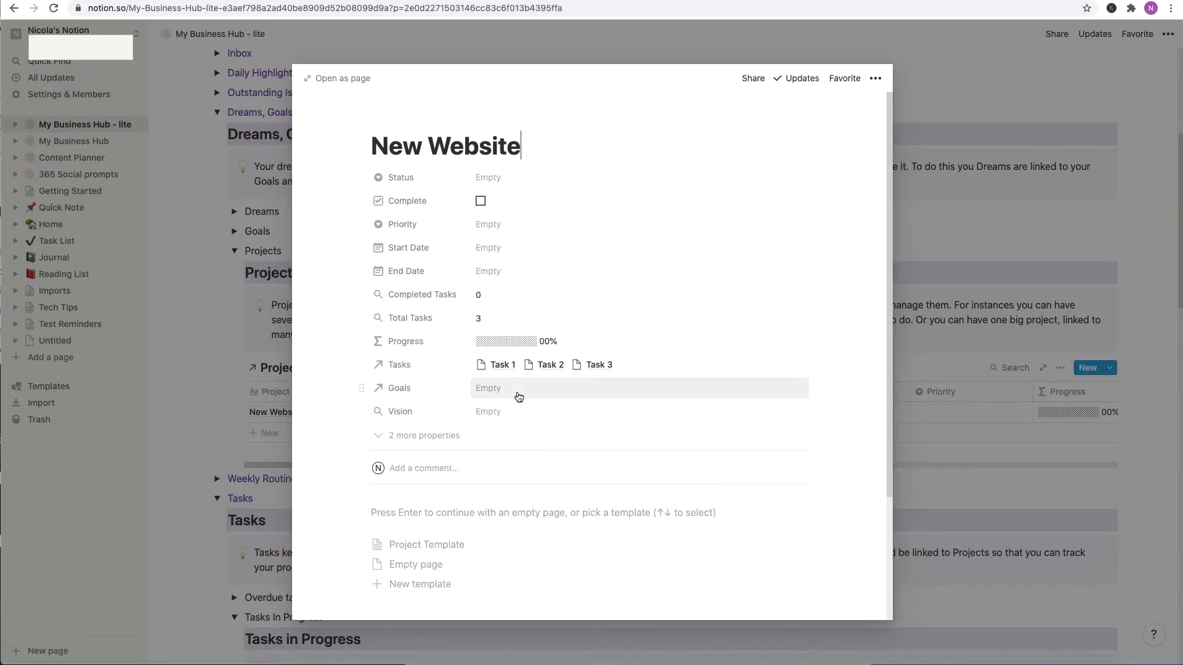
left_click_drag(887, 266, 887, 297)
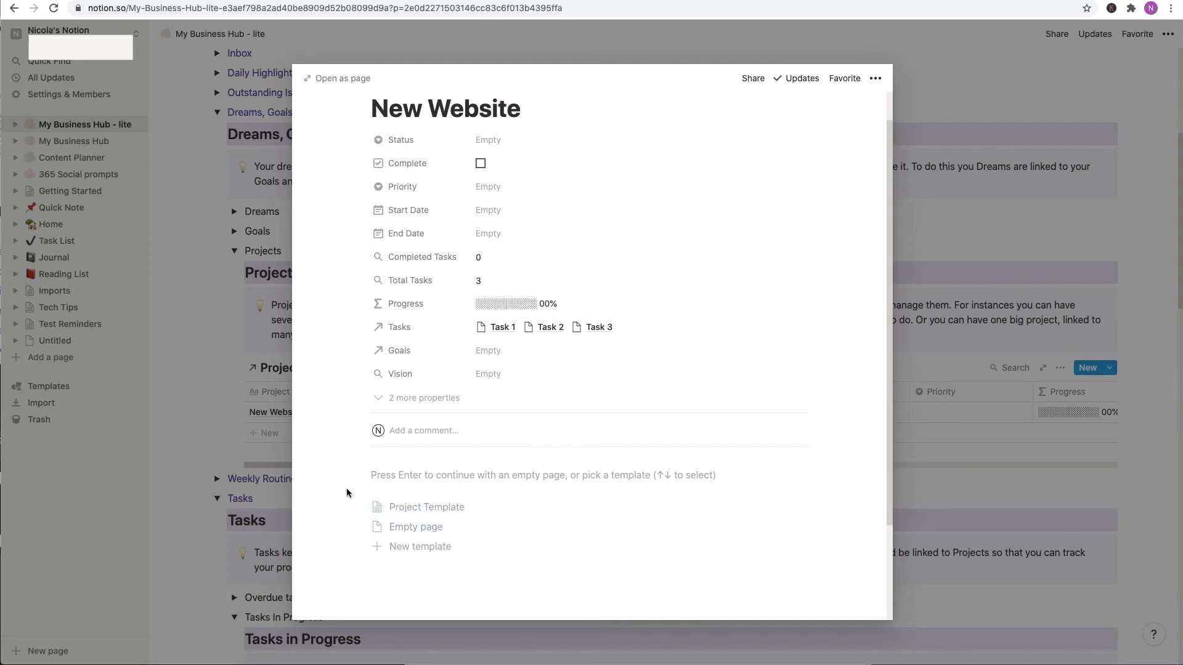
left_click(422, 509)
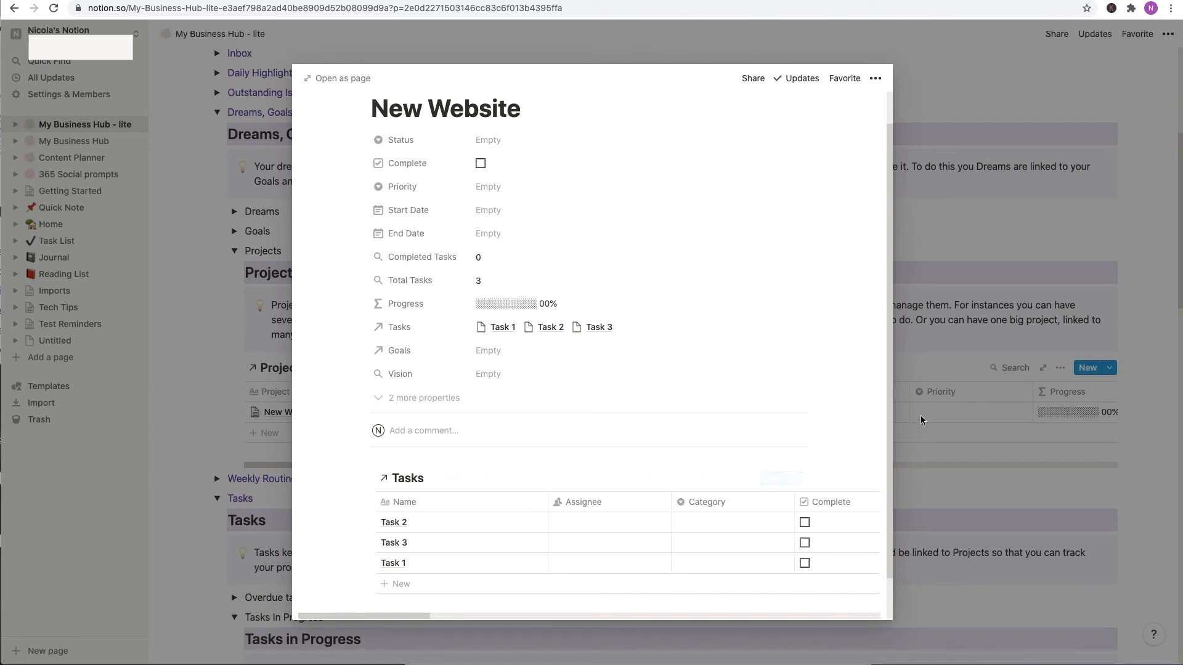
Remove Task 2 from the Tasks relation of the New Website project.
left_click_drag(887, 368, 889, 420)
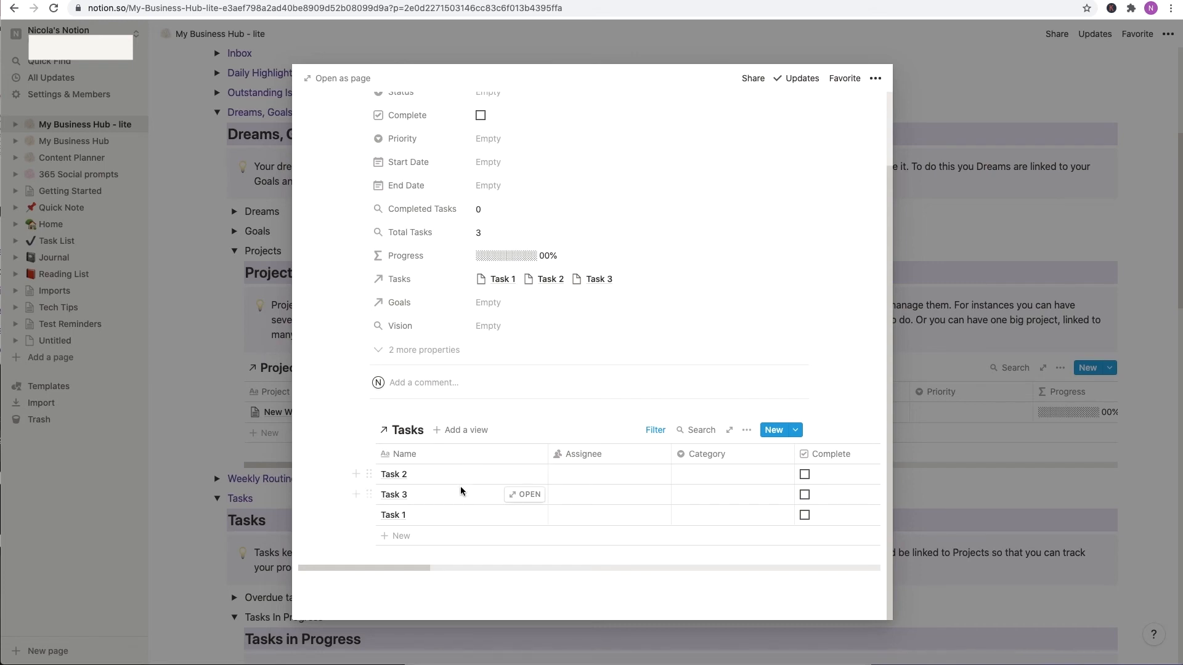
left_click(548, 282)
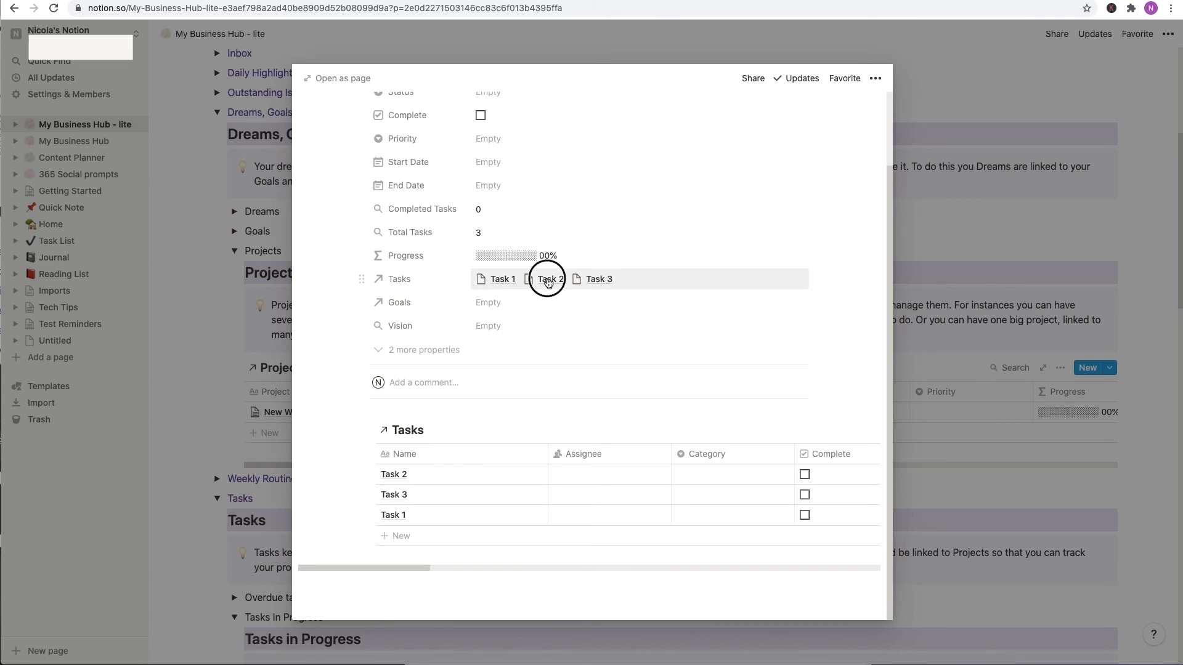
left_click(486, 338)
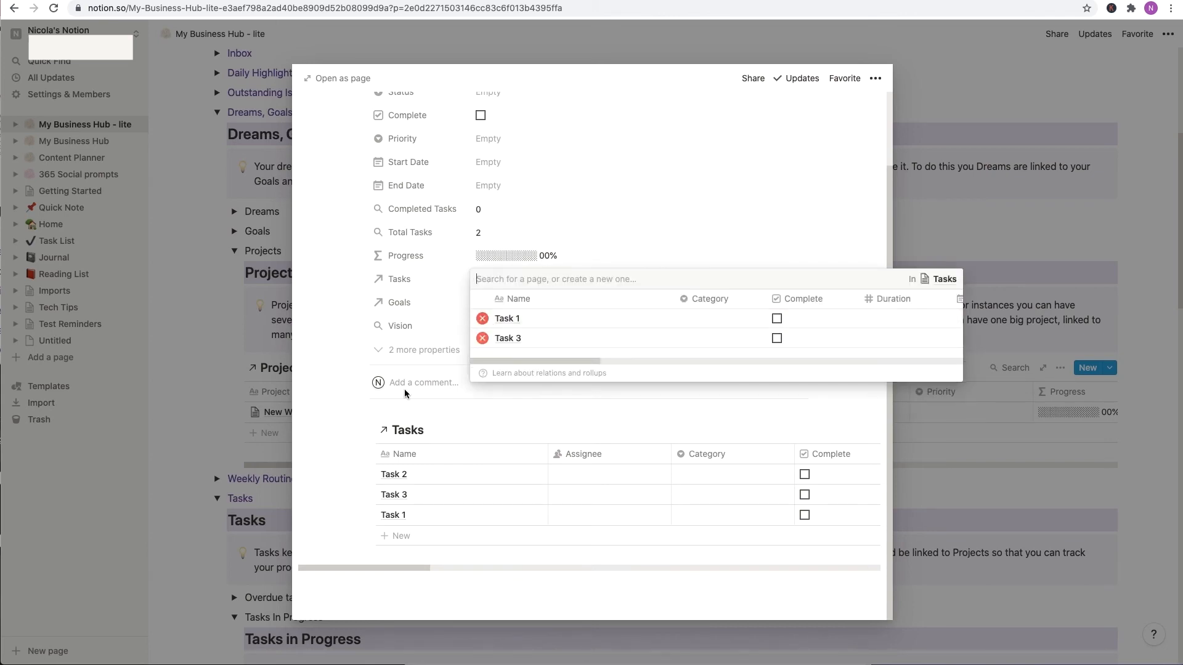
left_click(347, 414)
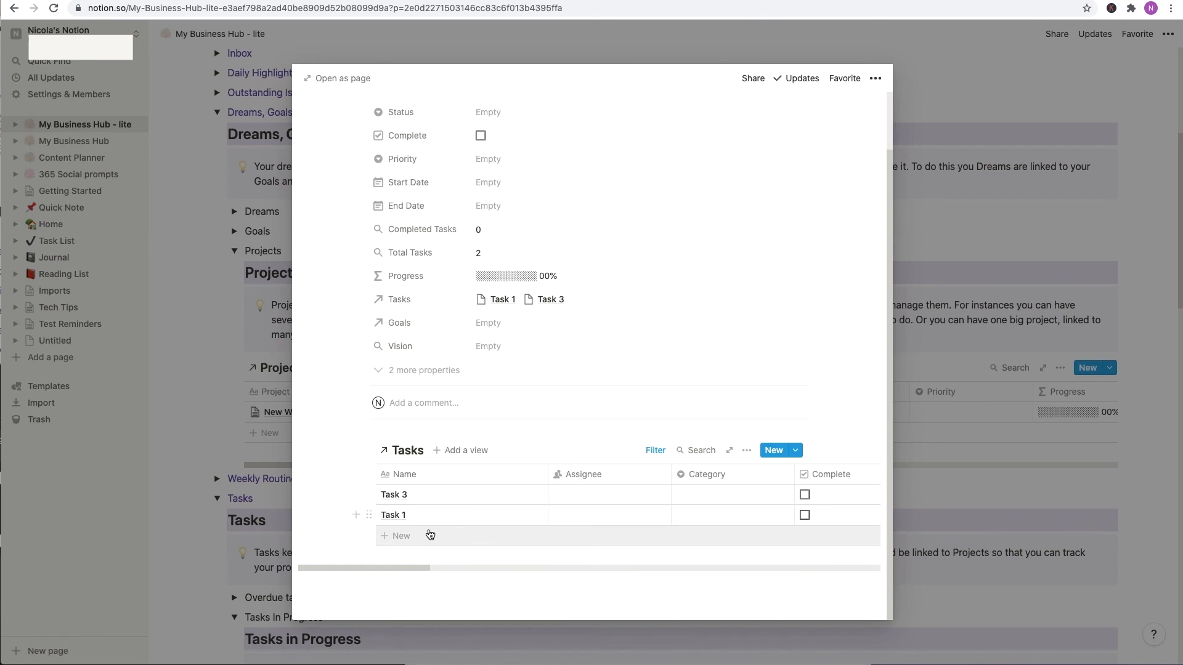
Add Task 4 to the linked Tasks table on the New Website page, check its page for the project relation, and return.
left_click(411, 535)
type("Task 4")
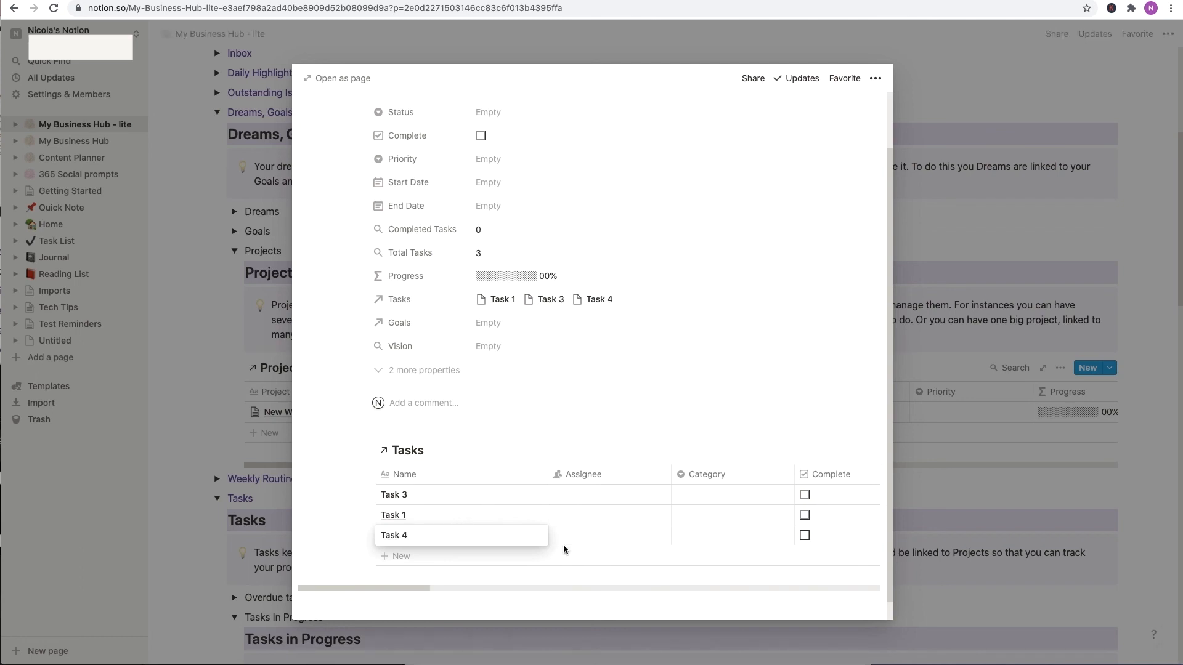
key("Escape")
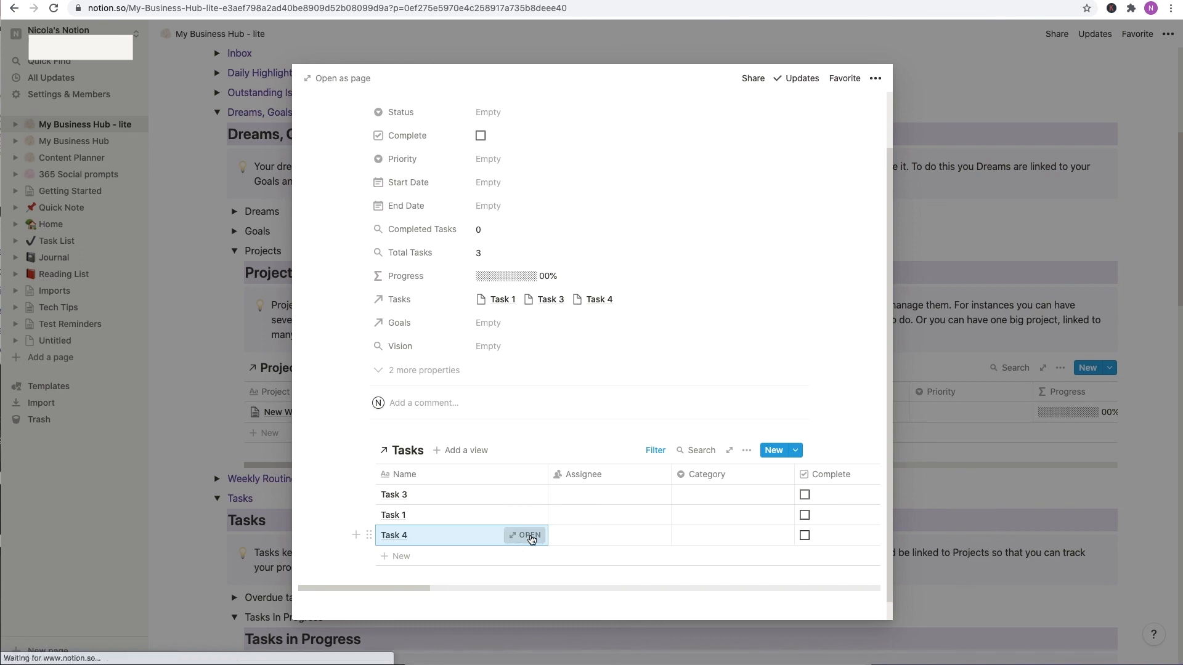
left_click(530, 536)
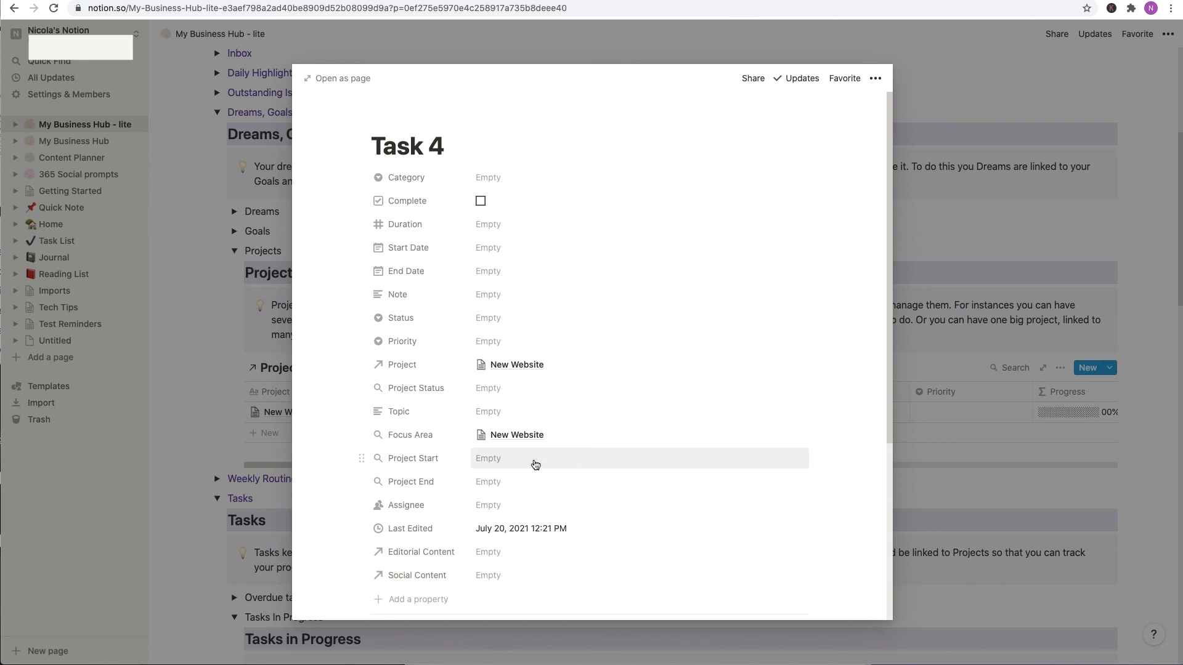
left_click(12, 8)
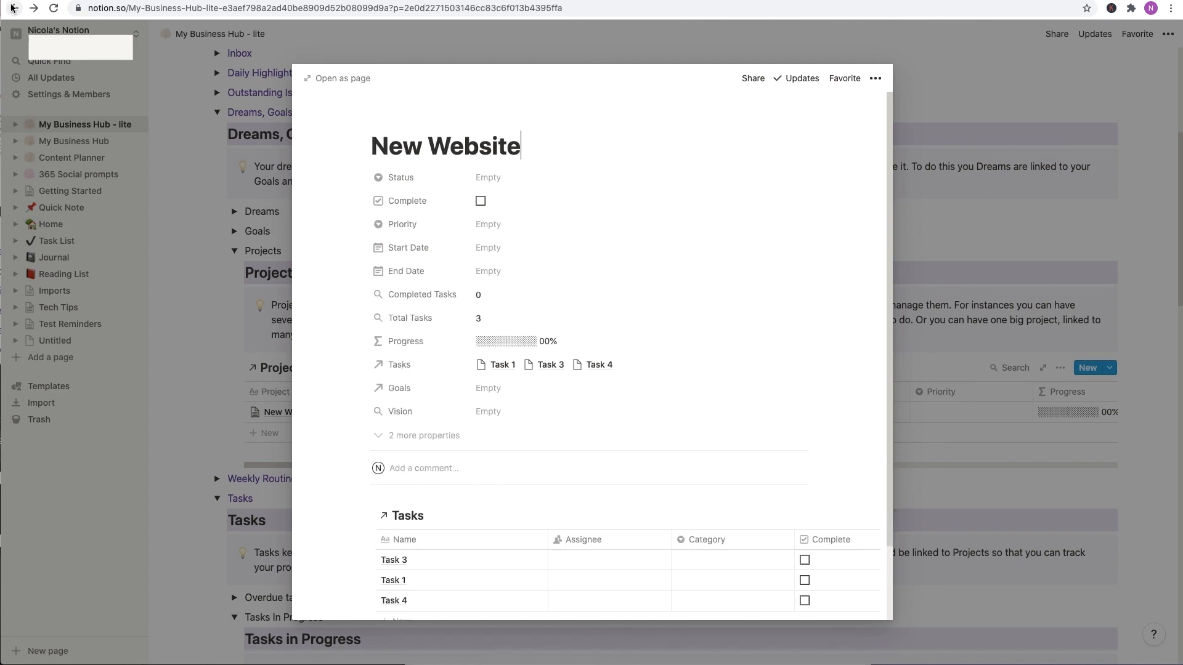